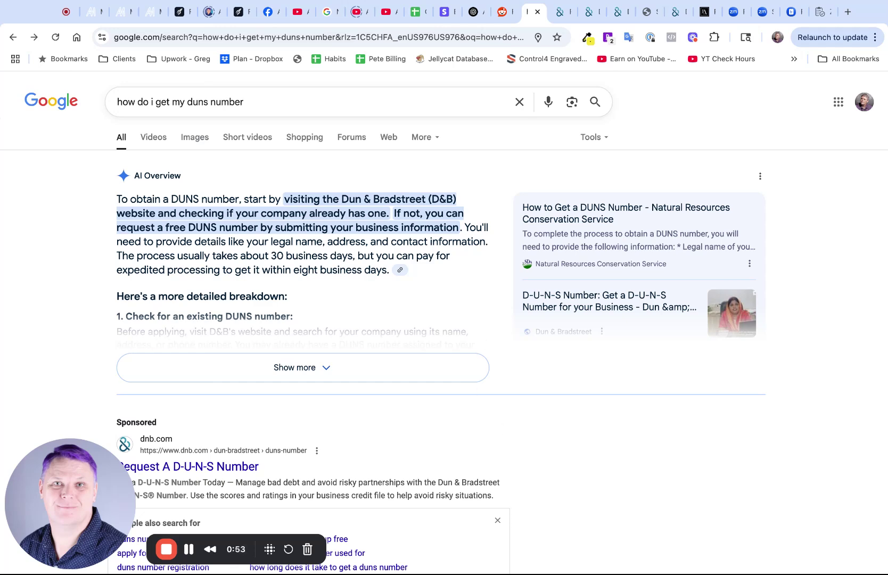
Scroll the Google results for 'how do i get my duns number' to the sponsored D&B result
scroll(499, 413, down, 3)
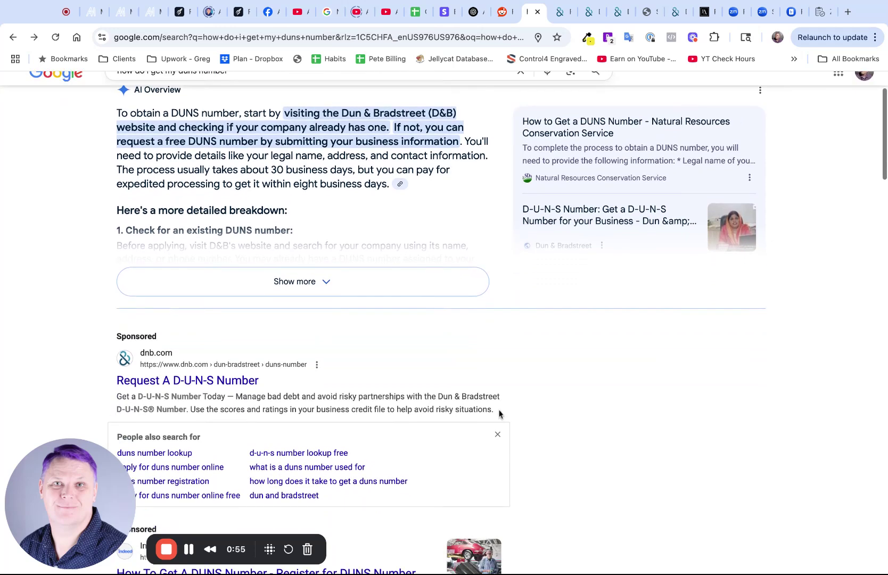
scroll(502, 358, up, 3)
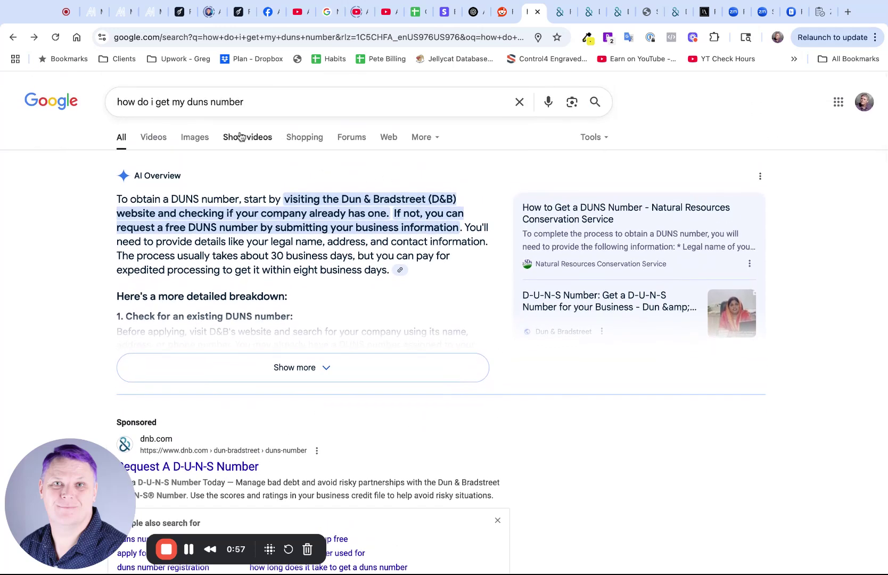
scroll(353, 240, down, 2)
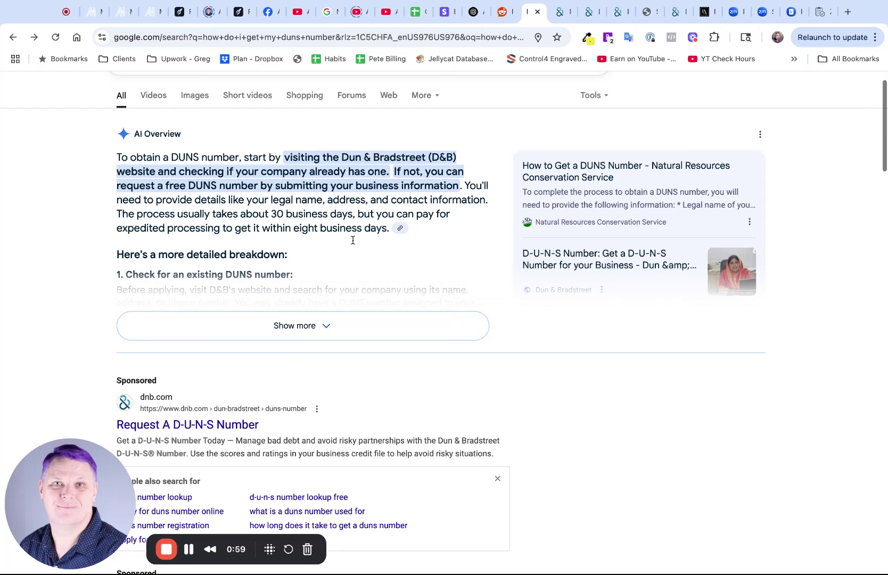
scroll(353, 240, down, 2)
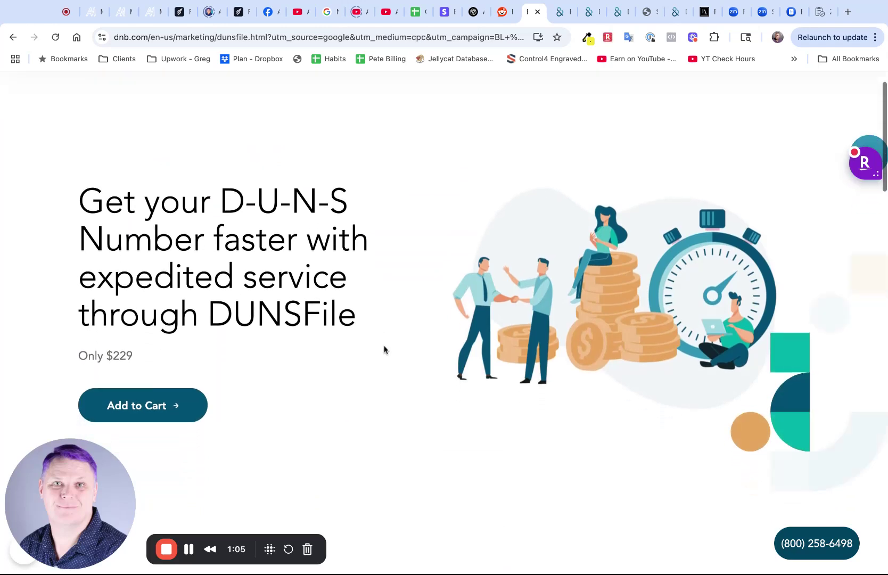
Highlight the $229 price and the phrase 'expedited service' on the DUNSFile page, then scroll through it
drag(88, 353, 134, 353)
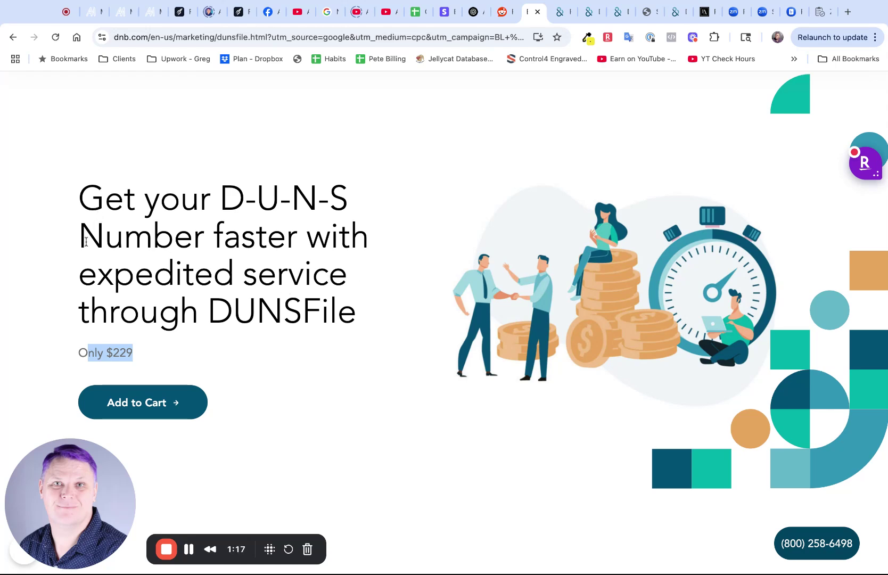
click(81, 274)
key(shift+Right)
key(shift+Right)
key(shift+Right)
key(shift+Right)
key(shift+Right)
key(shift+Right)
key(shift+Right)
key(shift+Right)
key(shift+Right)
key(shift+Right)
key(shift+Right)
key(shift+Right)
key(shift+Right)
key(shift+Right)
key(shift+Right)
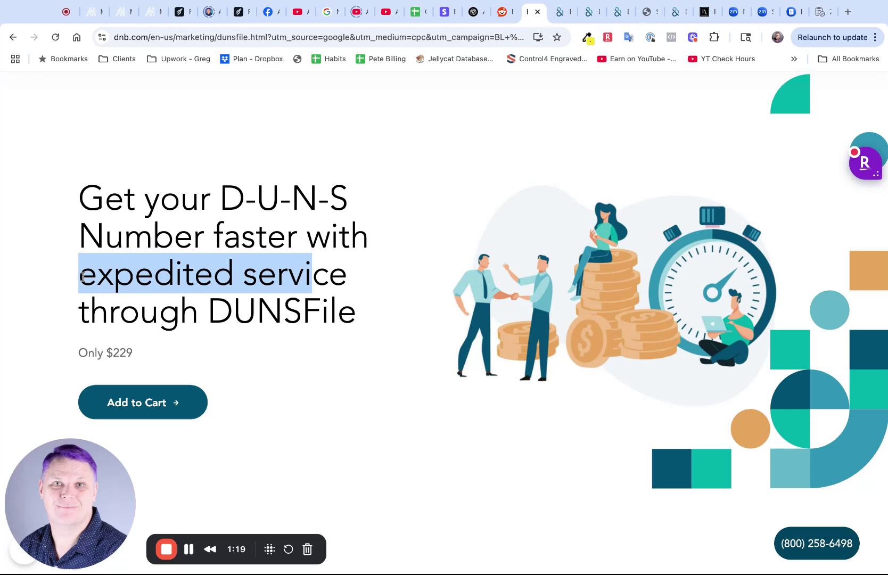
drag(347, 274, 84, 272)
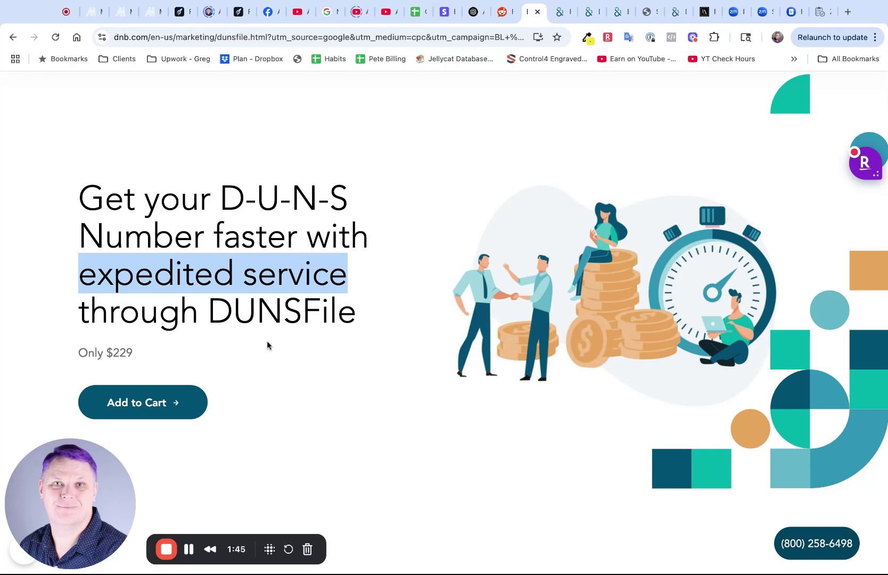
scroll(458, 362, down, 3)
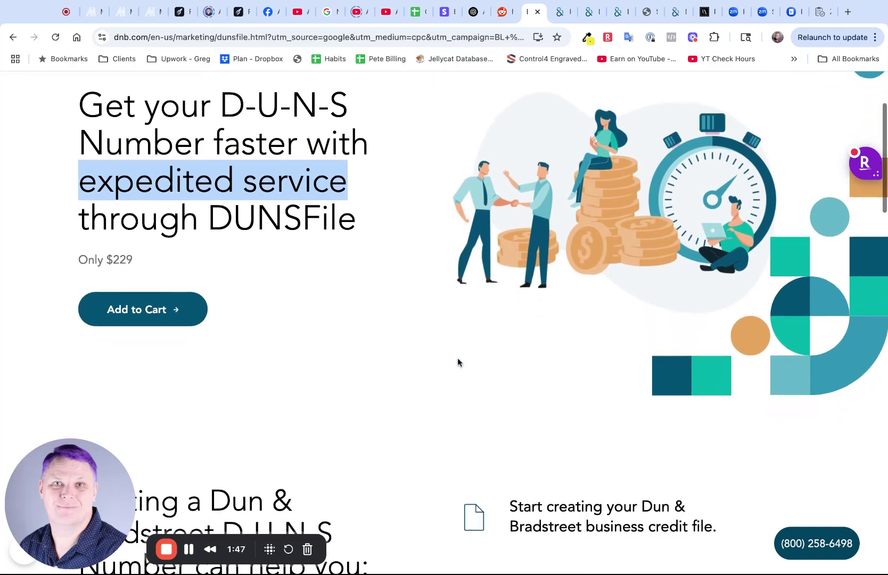
scroll(458, 360, down, 15)
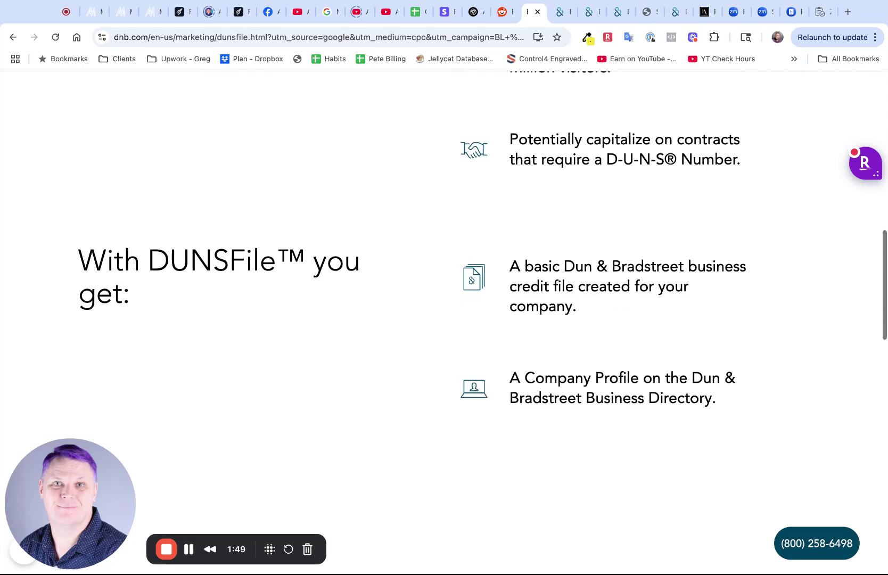
scroll(458, 361, up, 18)
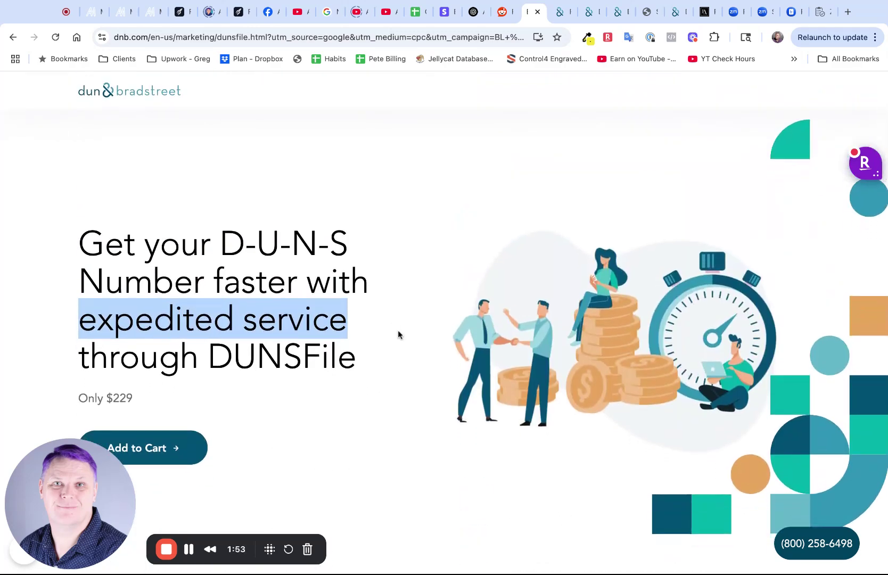
In the other tab, trim the web address down to load the dnb.com homepage
click(560, 14)
scroll(390, 221, up, 2)
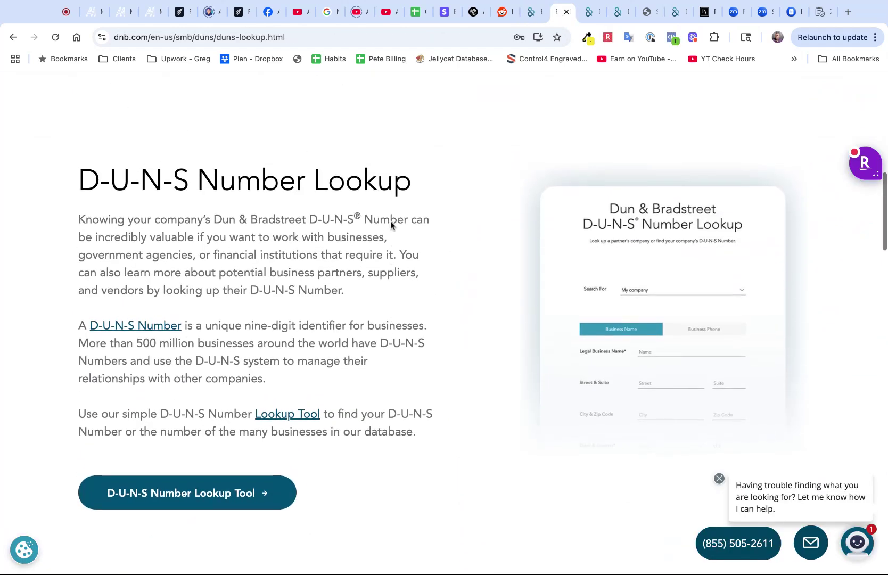
scroll(389, 220, up, 2)
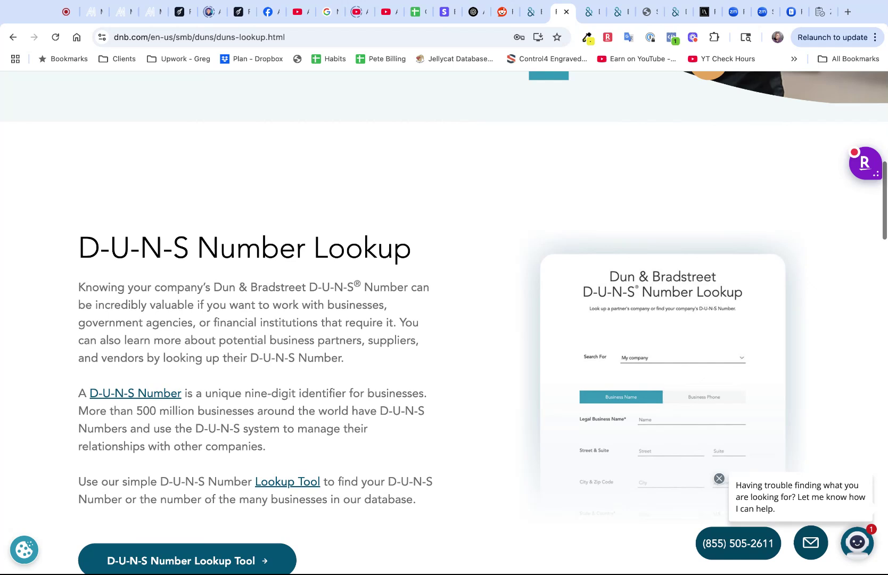
scroll(292, 109, down, 2)
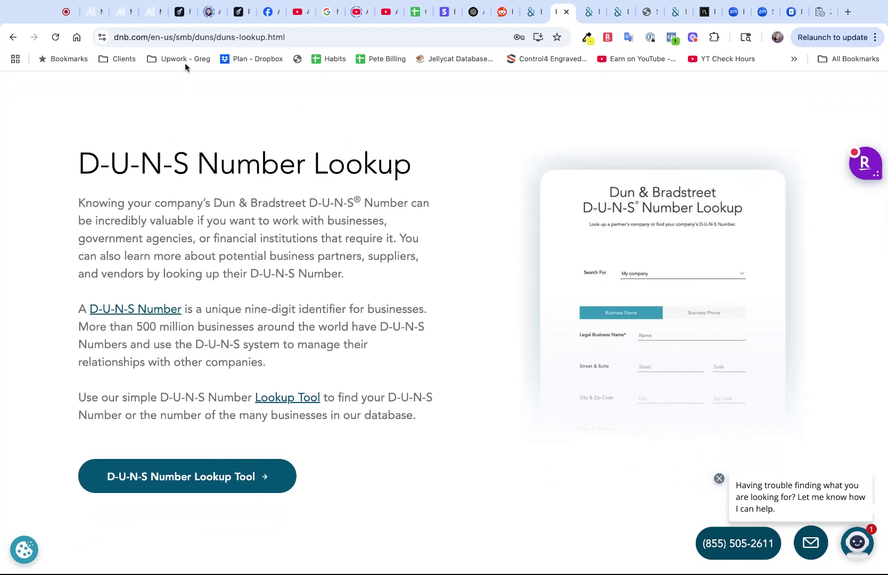
drag(147, 36, 364, 42)
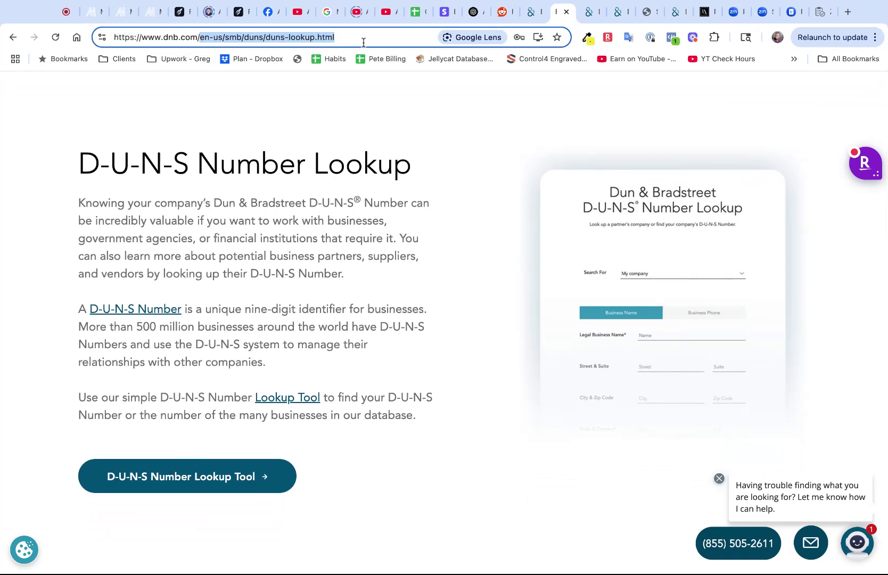
key(BackSpace)
key(Return)
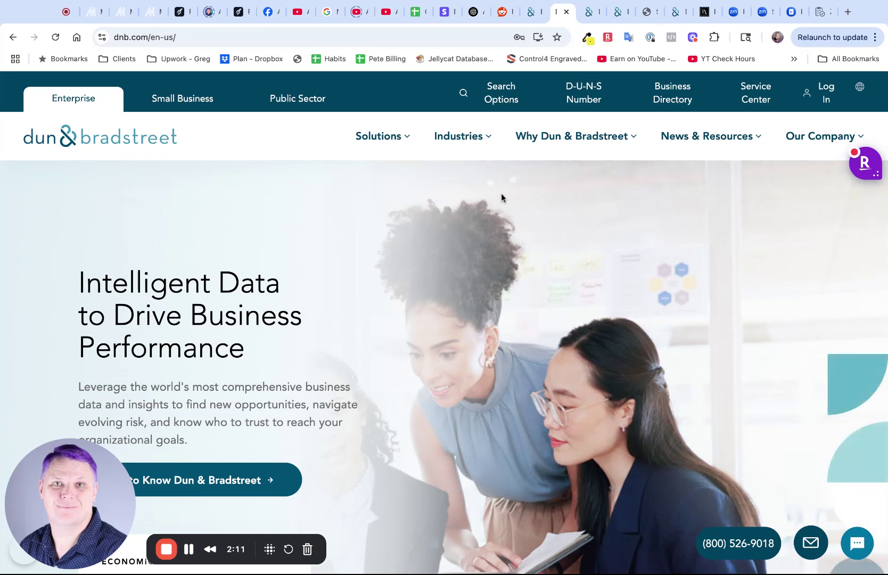
Navigate Small Business > D-U-N-S Number > D-U-N-S Number Lookup
click(585, 93)
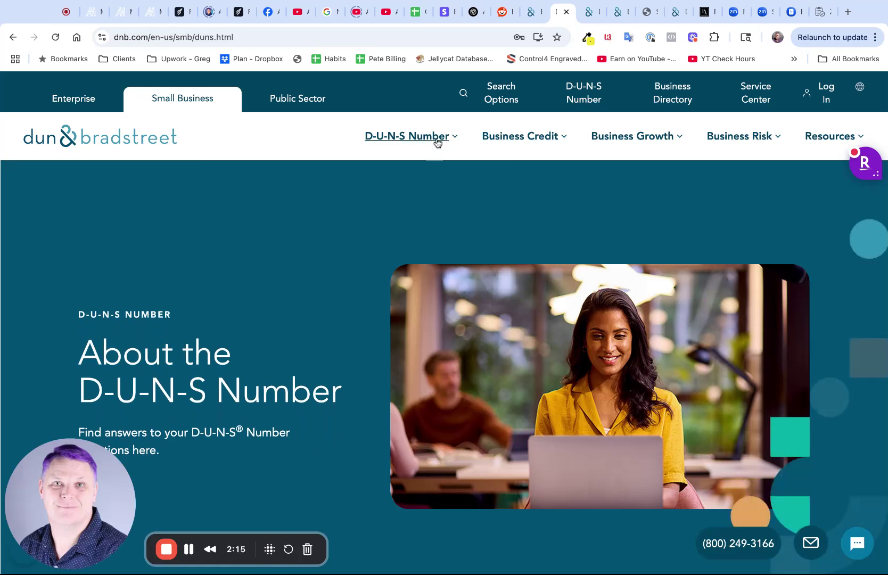
click(438, 140)
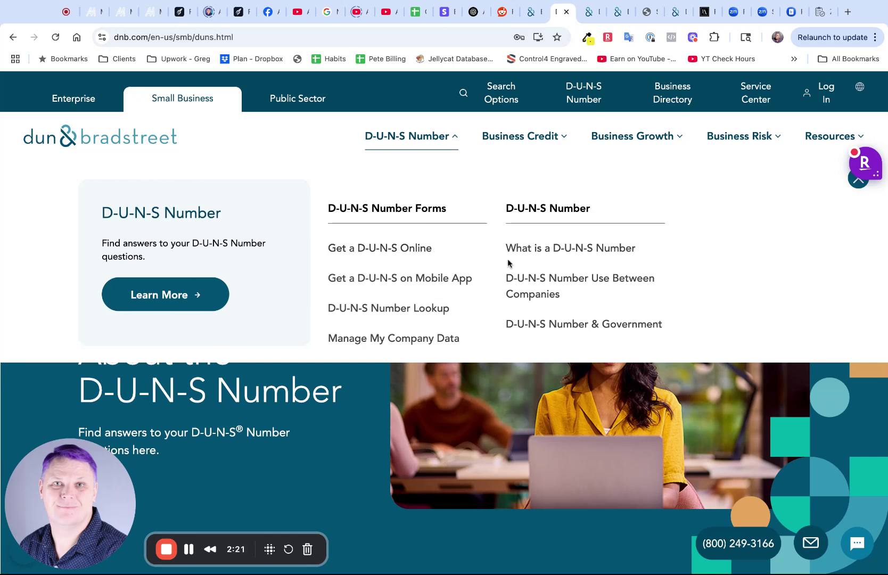
click(400, 311)
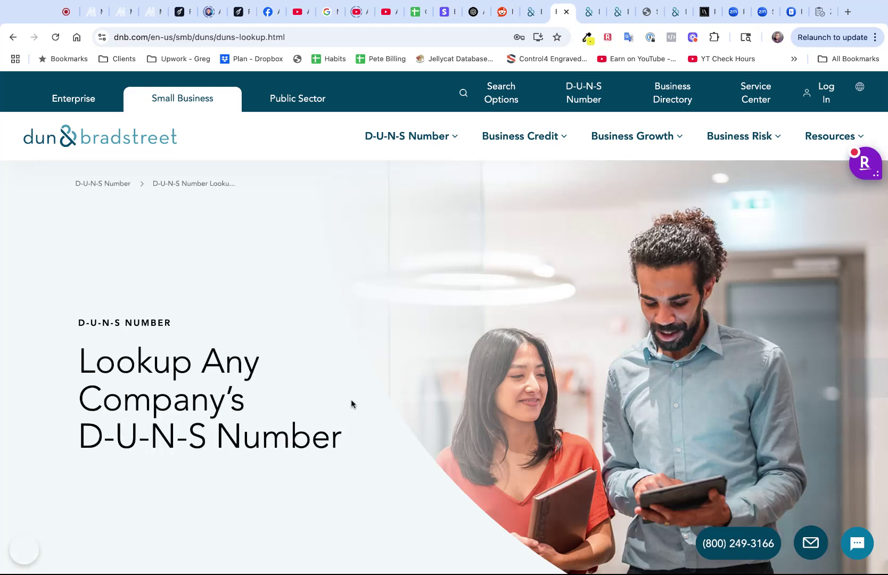
scroll(351, 399, down, 8)
scroll(351, 399, down, 4)
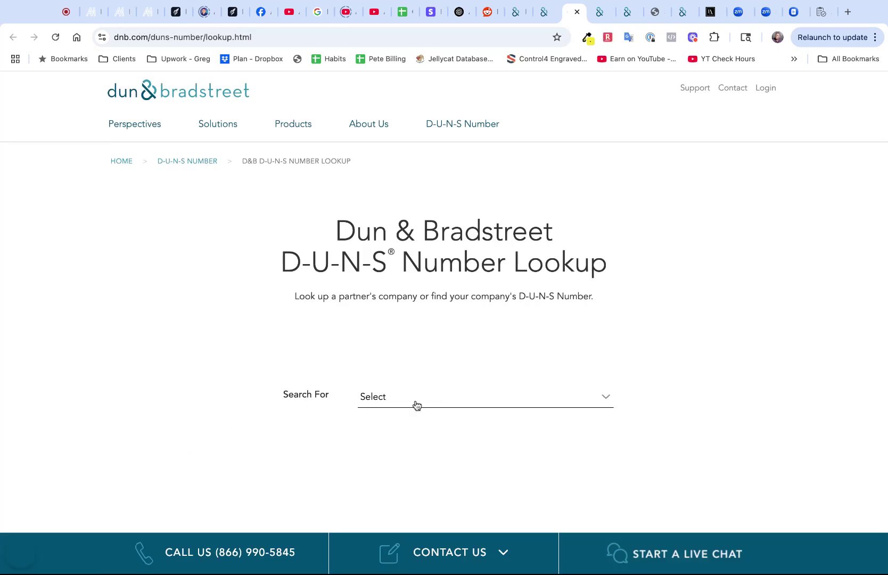
Choose to look up your own company and enter Purple Spiral LLC as the business name
click(417, 404)
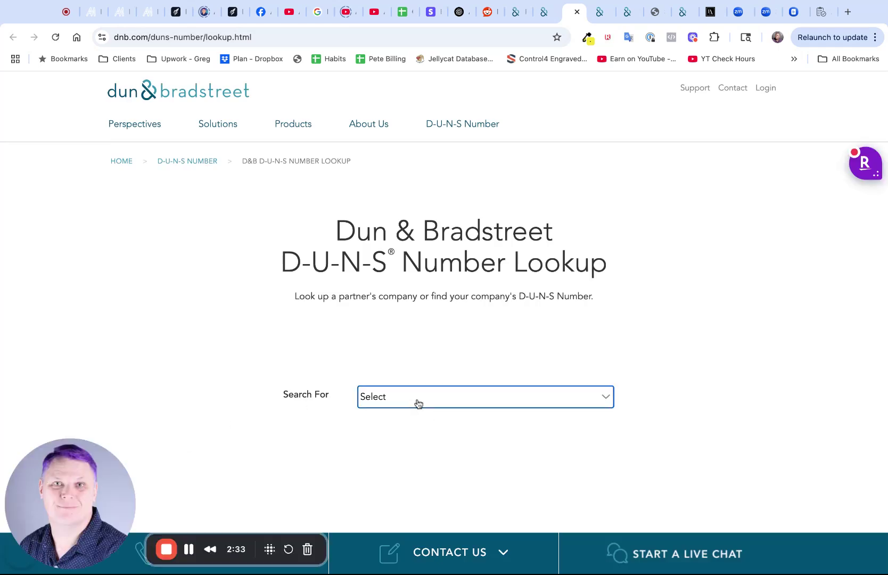
click(417, 417)
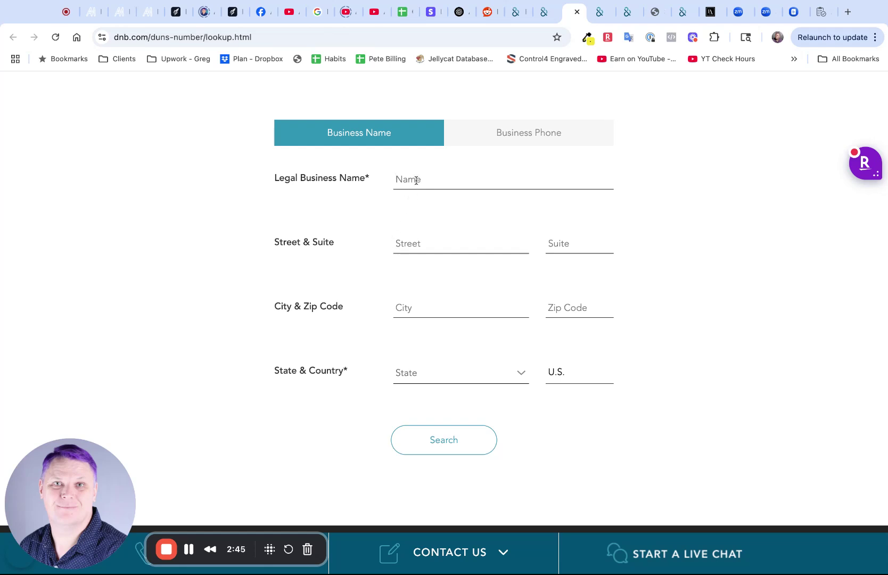
text(Purple Spiral LLC)
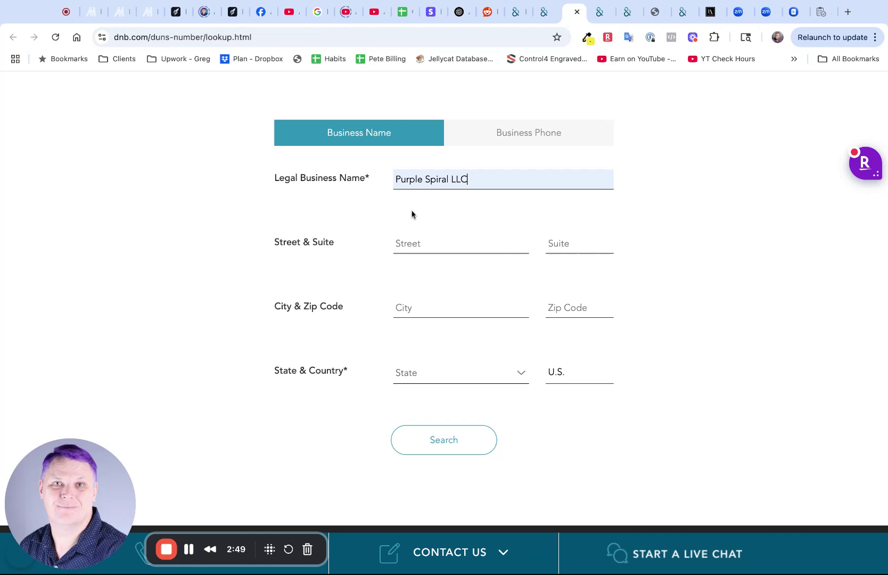
click(424, 244)
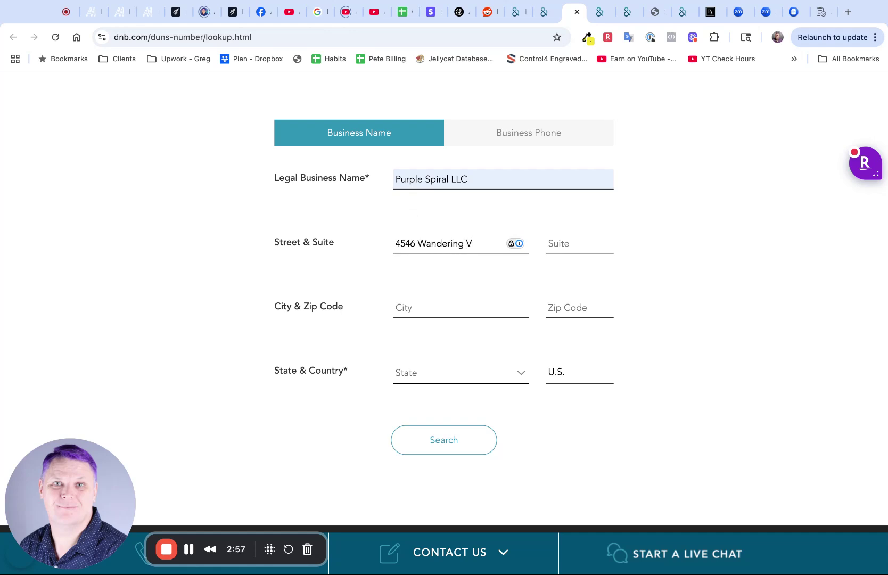
key(Tab)
key(Tab)
text(Round)
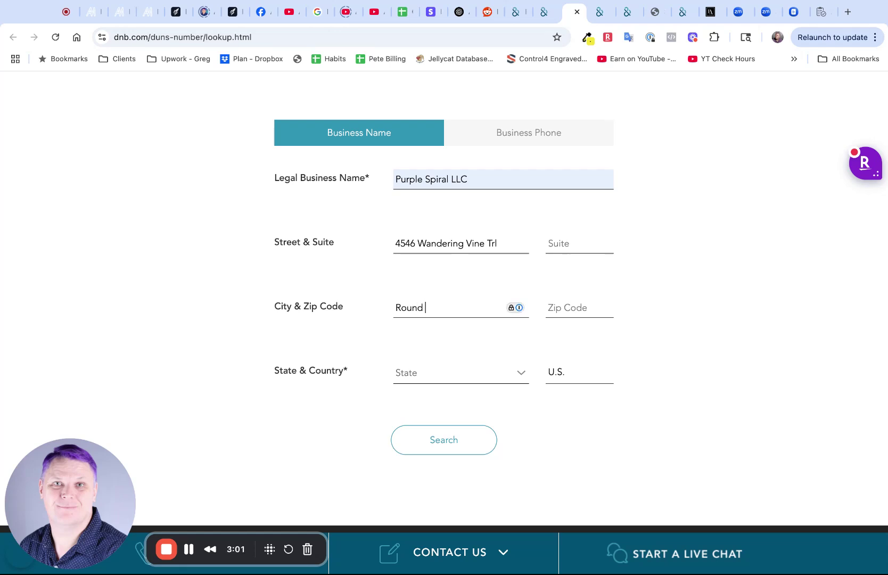
click(490, 318)
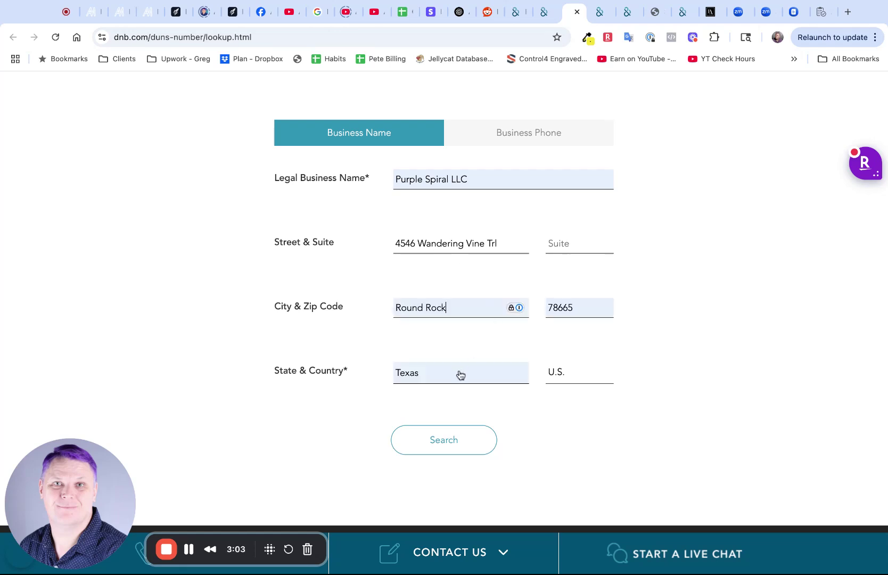
click(445, 442)
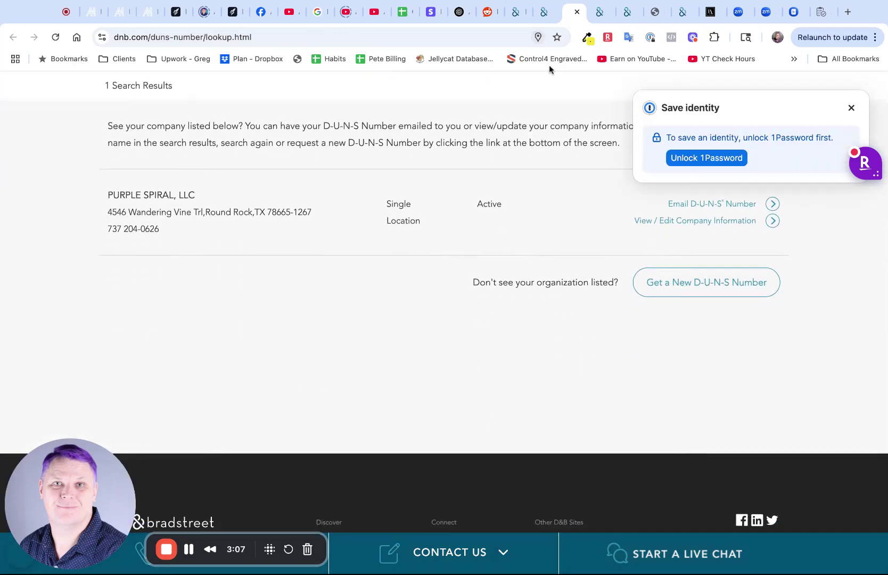
Highlight the Purple Spiral, LLC listing and dismiss the password manager's save prompt
triple_click(98, 195)
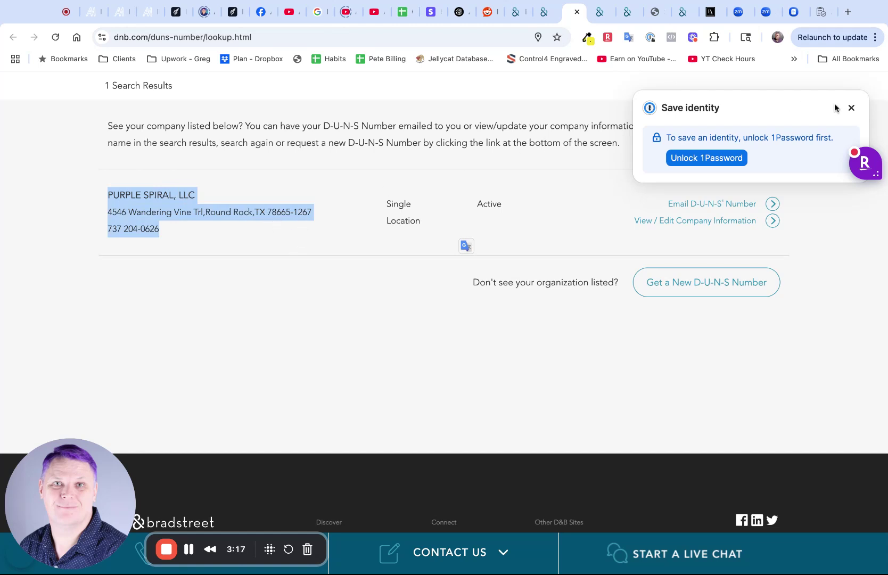
click(850, 106)
scroll(684, 195, up, 6)
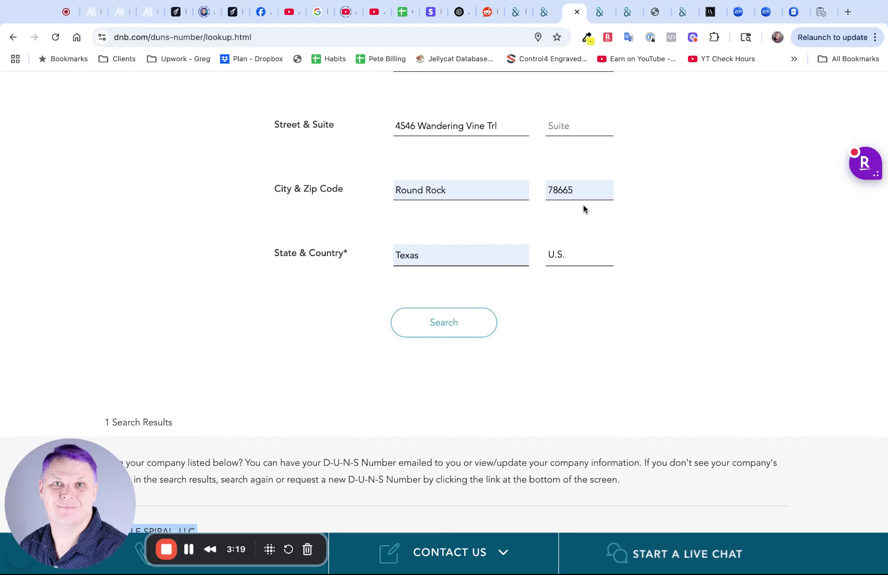
scroll(588, 308, down, 6)
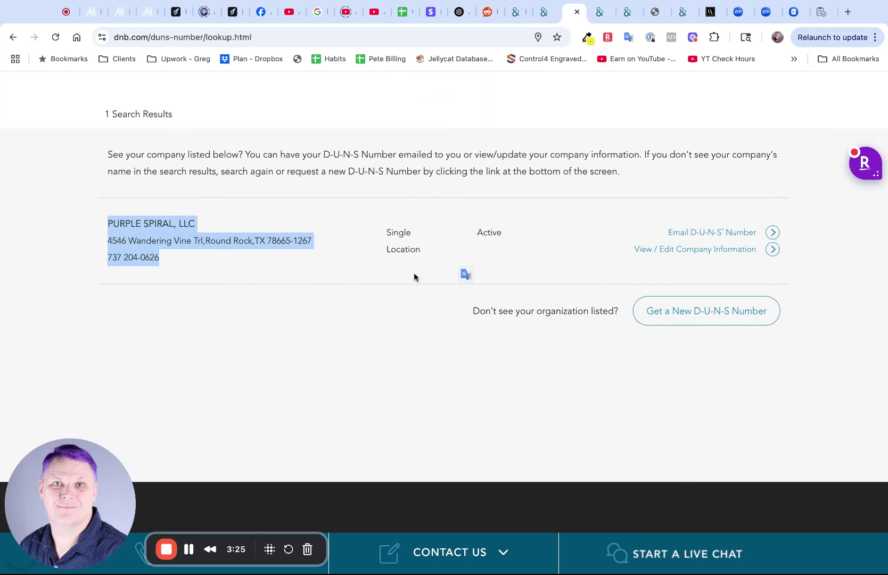
click(714, 233)
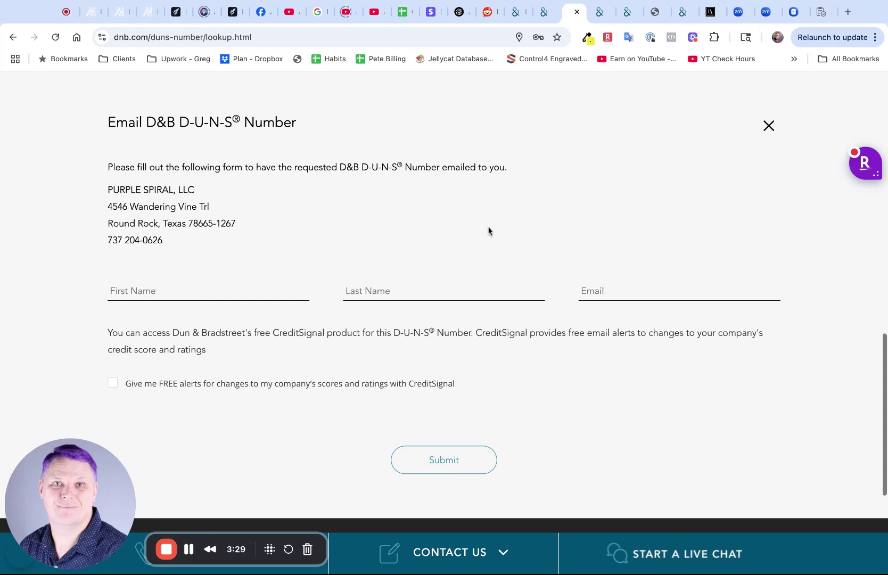
click(292, 289)
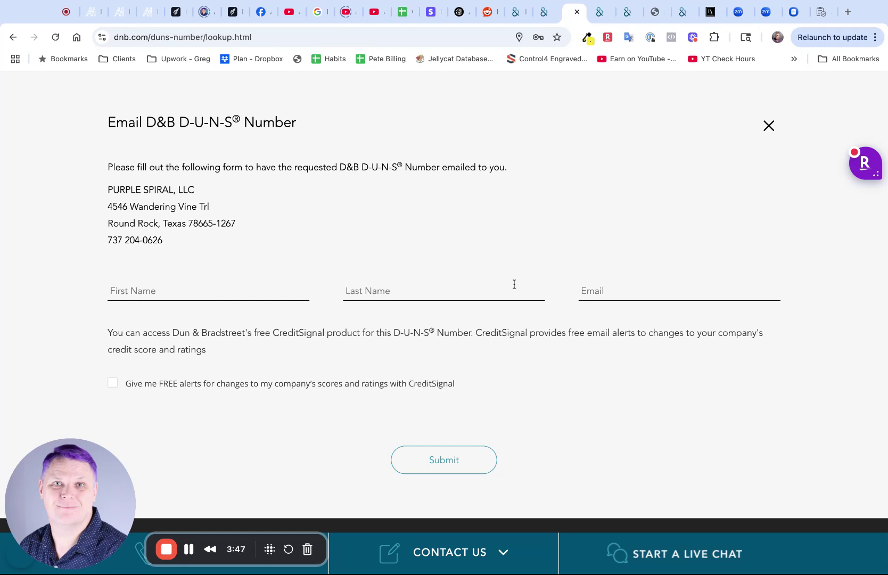
click(657, 16)
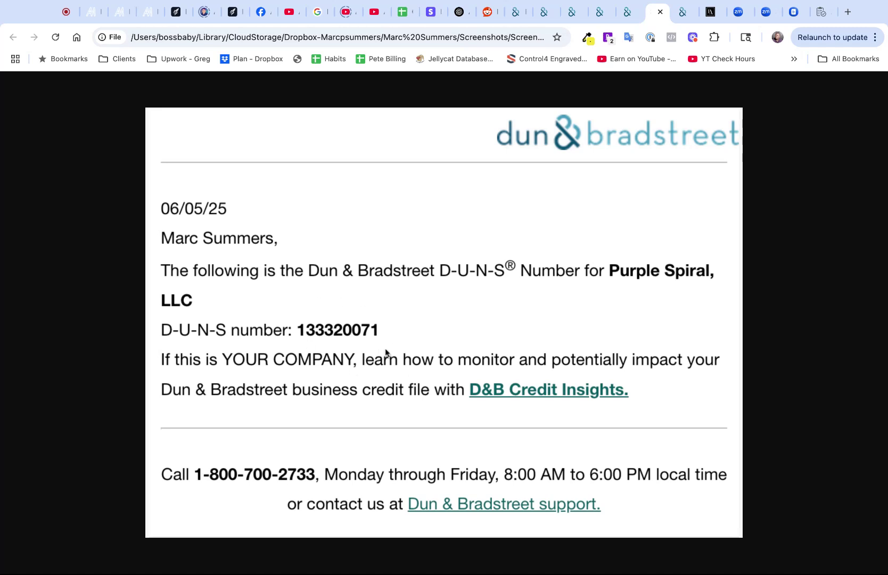
click(574, 14)
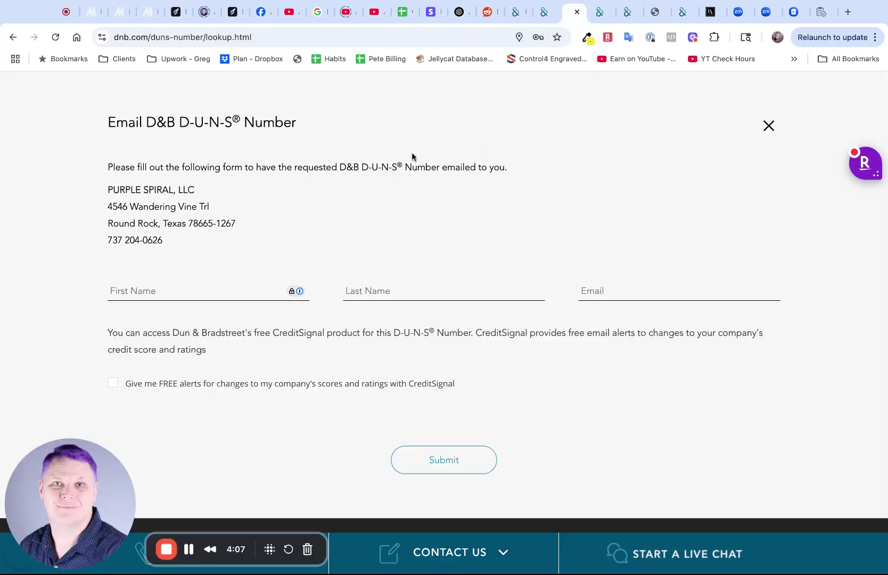
click(12, 36)
Replace the business name with SummersMade, search, and highlight the resulting no-matches message
scroll(433, 201, up, 10)
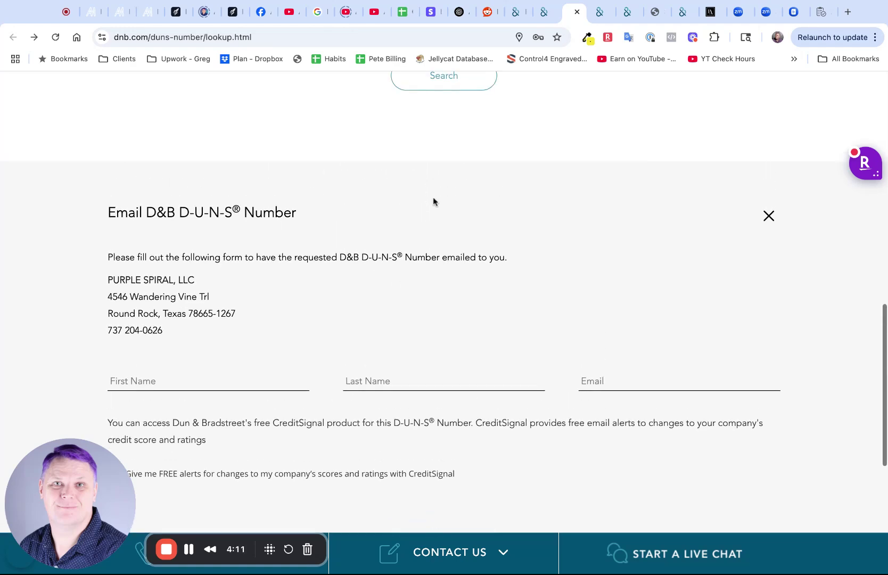
scroll(439, 252, up, 2)
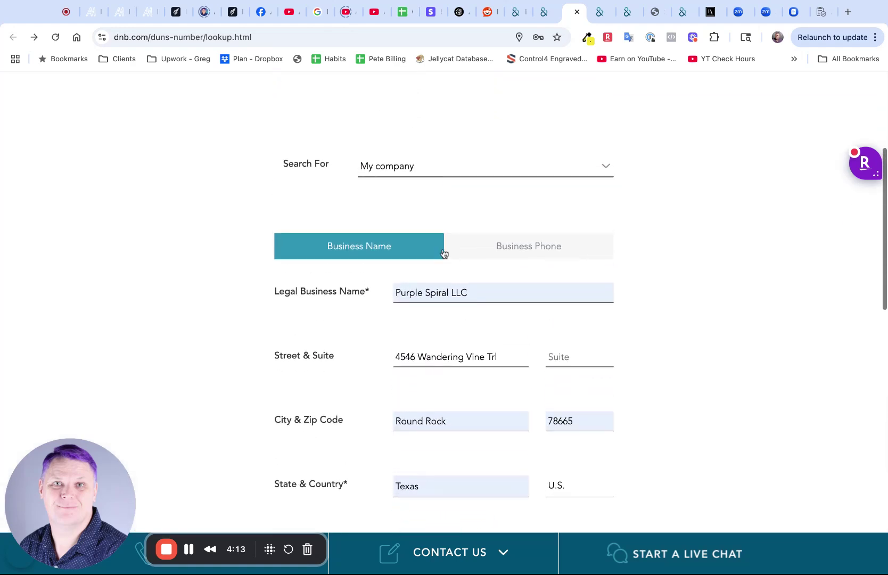
click(448, 293)
key(shift+Home)
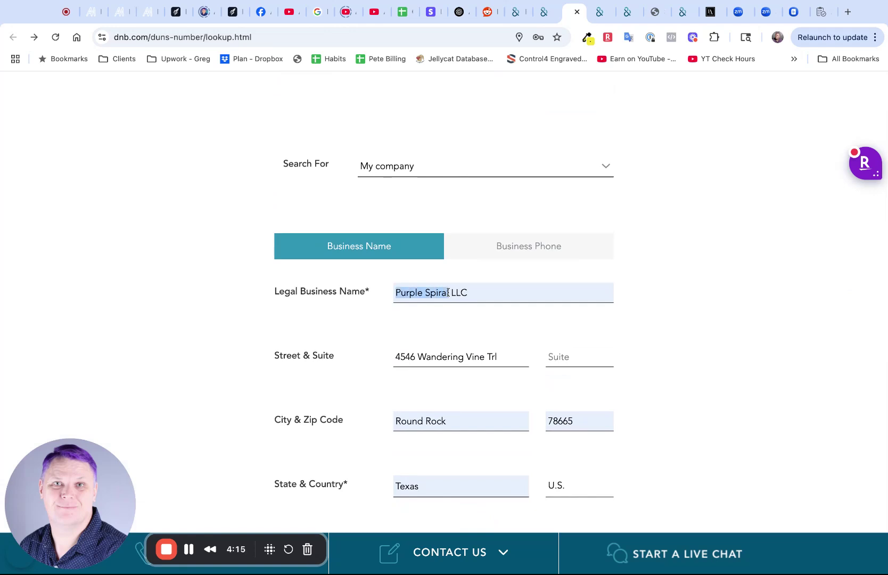
text(SummersMad)
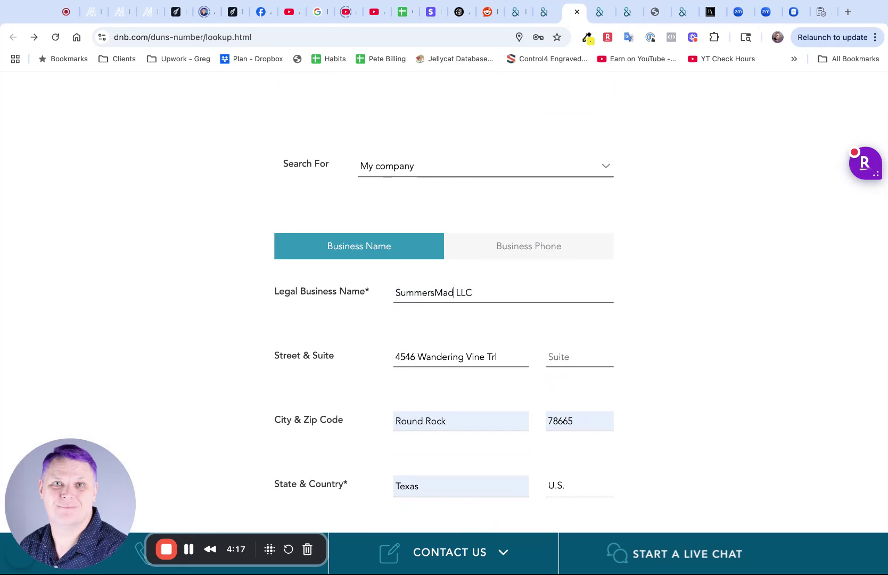
text(e)
scroll(456, 313, down, 3)
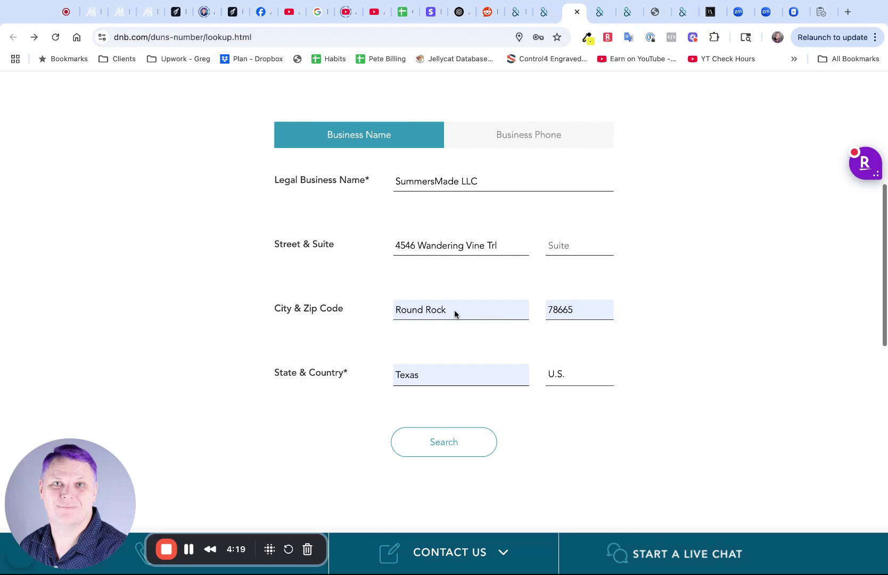
click(446, 441)
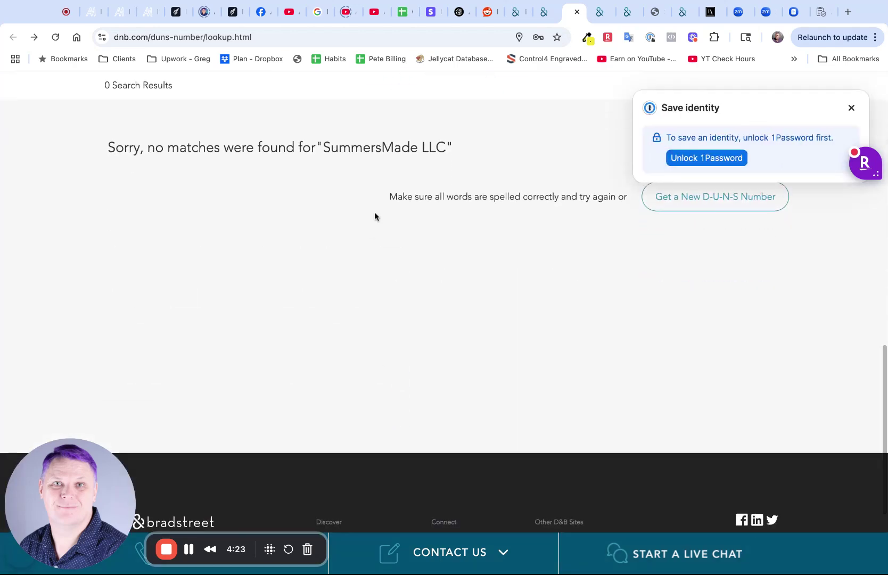
drag(184, 148, 453, 147)
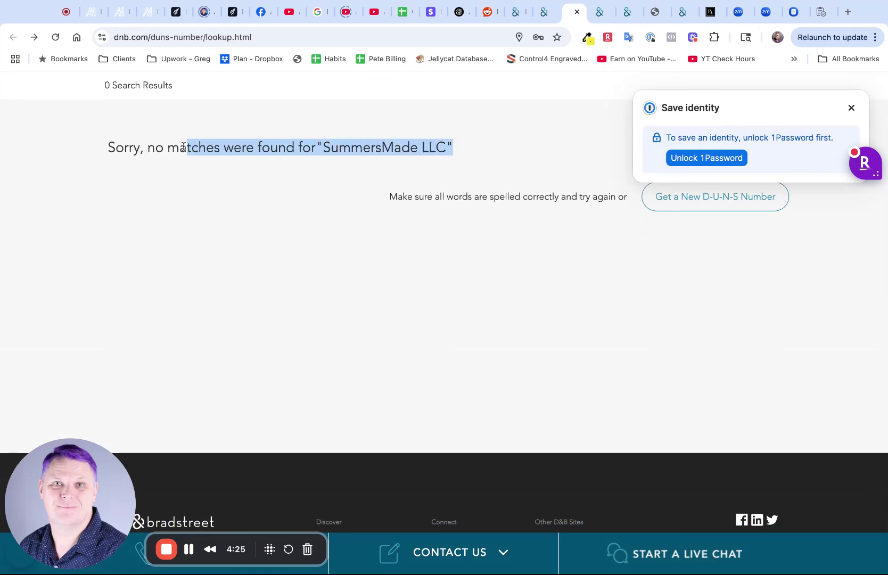
click(353, 148)
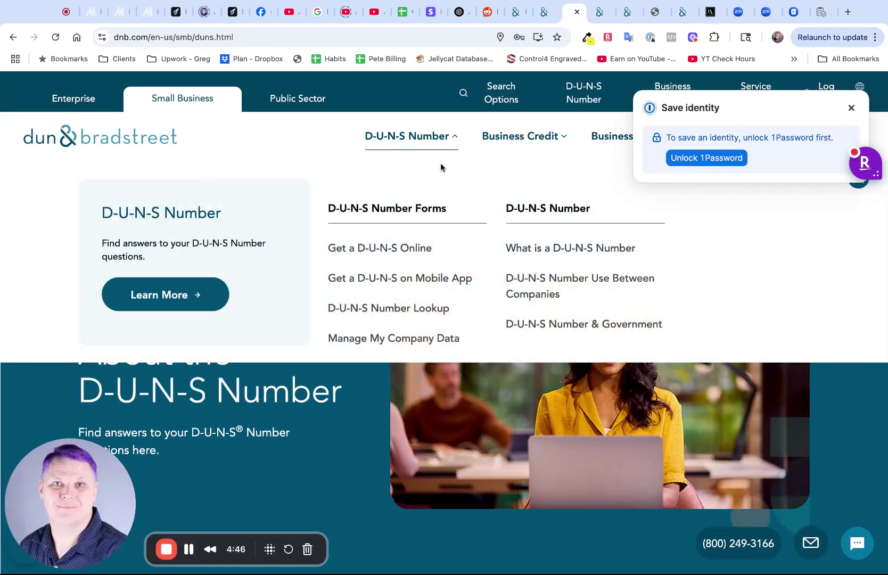
click(385, 248)
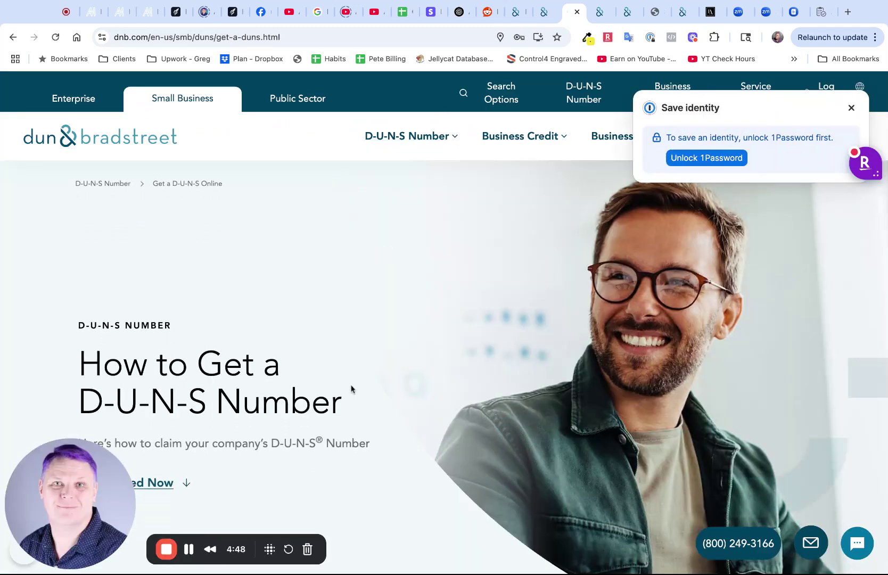
scroll(351, 389, down, 7)
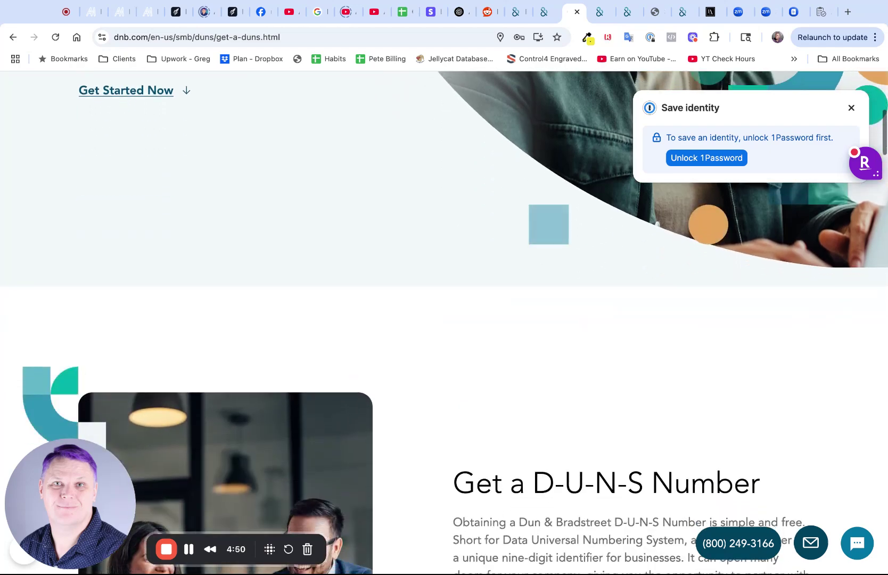
click(137, 92)
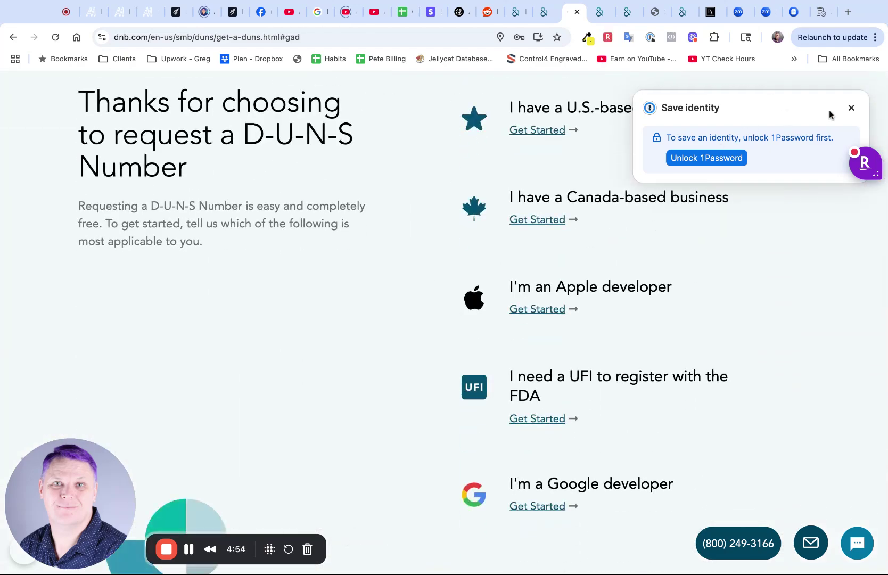
click(852, 107)
scroll(690, 148, up, 10)
scroll(603, 356, down, 2)
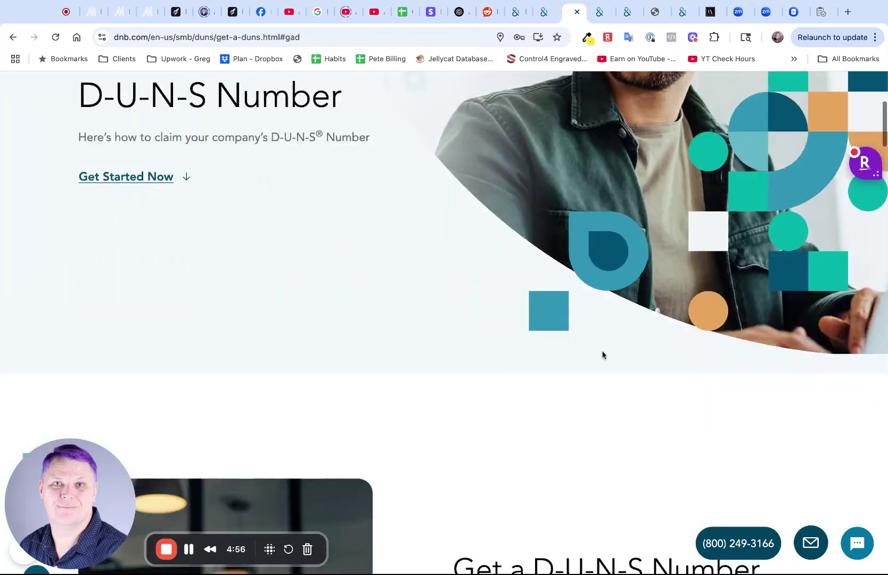
scroll(603, 355, down, 15)
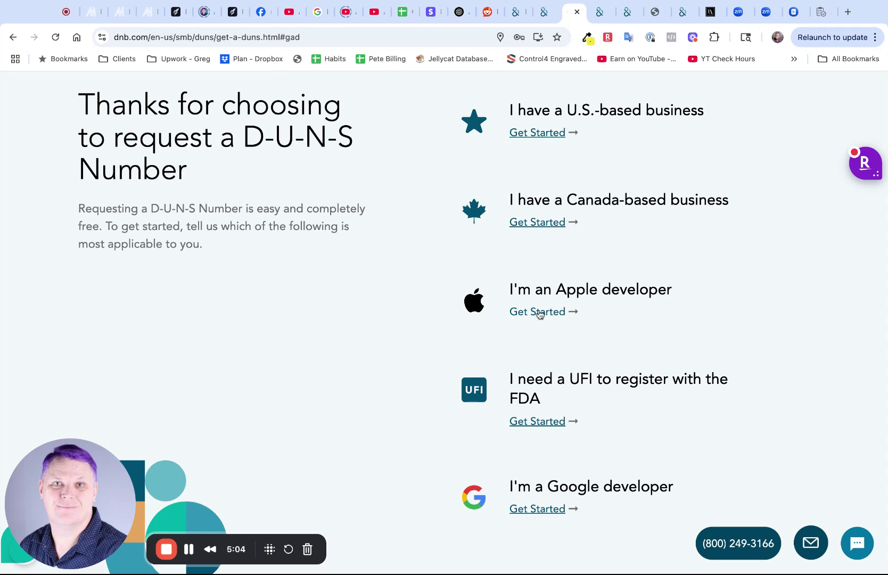
Open Apple's D-U-N-S help article for developers and highlight the Headquarters address requirement while reading
click(539, 315)
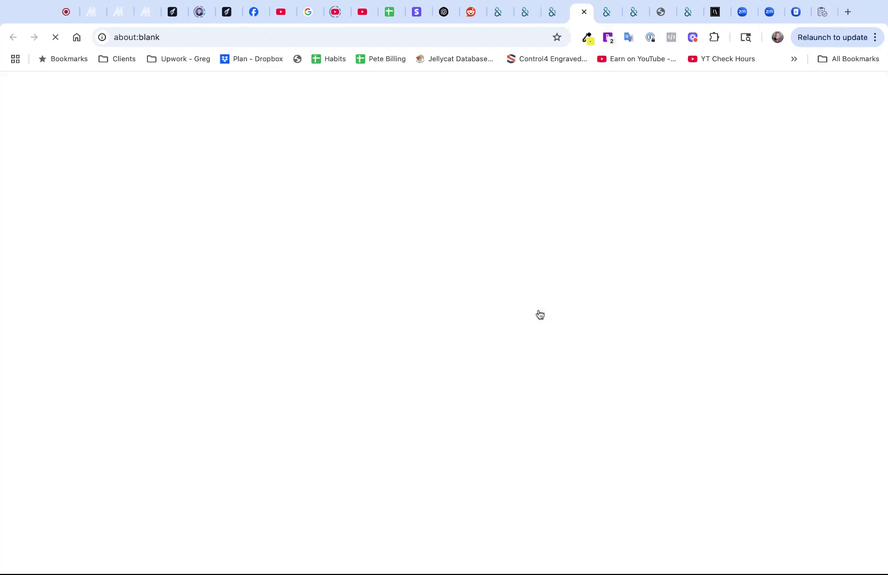
scroll(510, 345, down, 5)
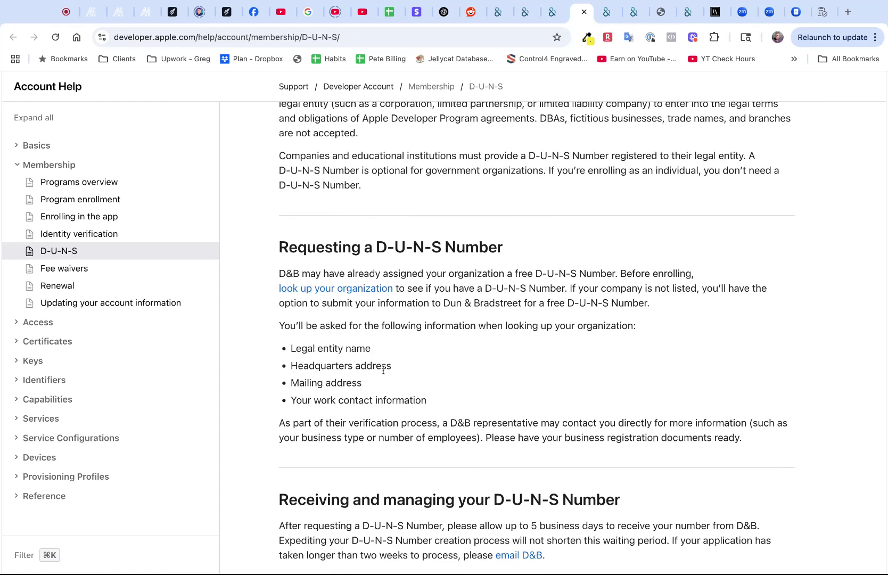
drag(394, 367, 291, 370)
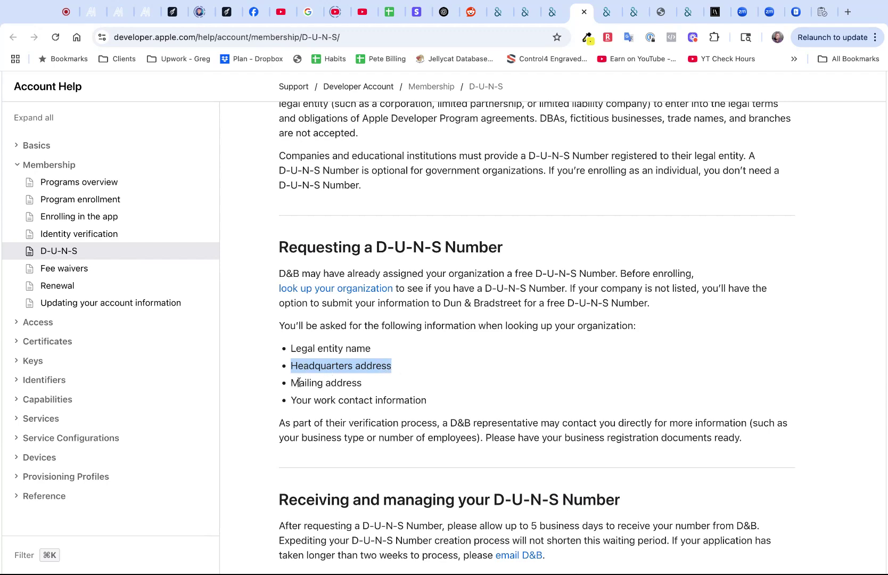
scroll(441, 388, down, 2)
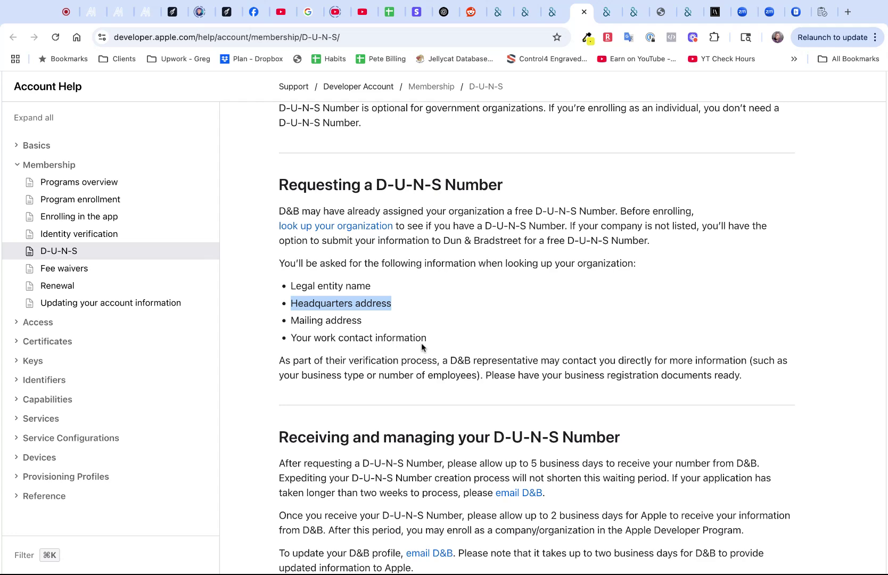
scroll(388, 357, down, 1)
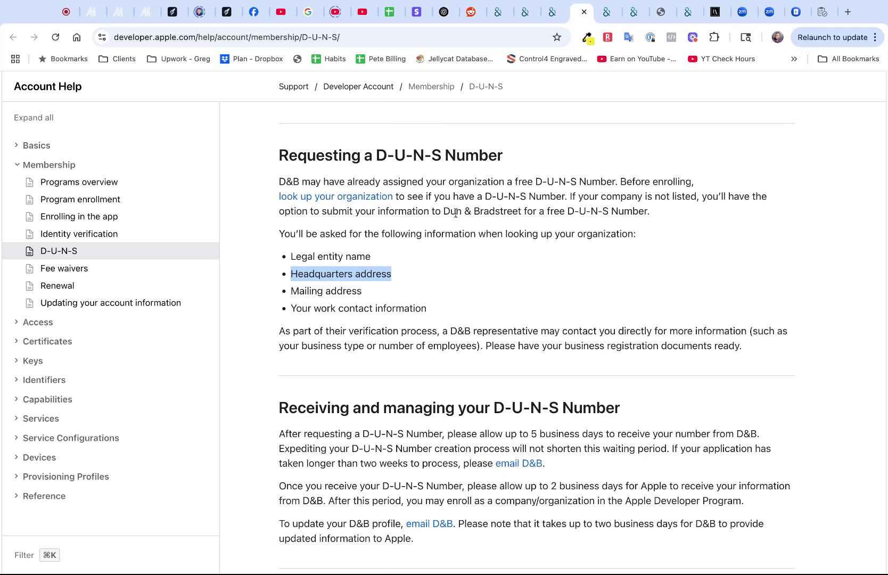
scroll(495, 285, down, 8)
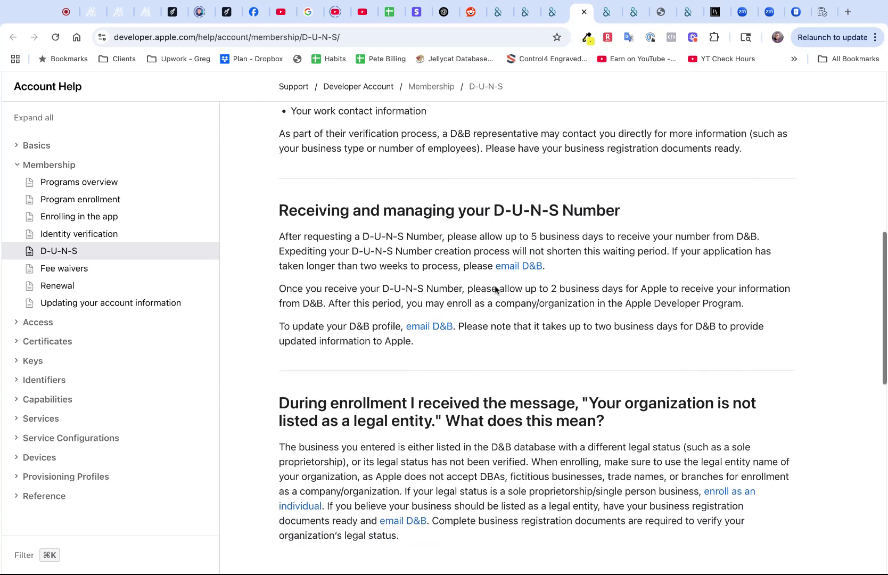
scroll(544, 351, up, 10)
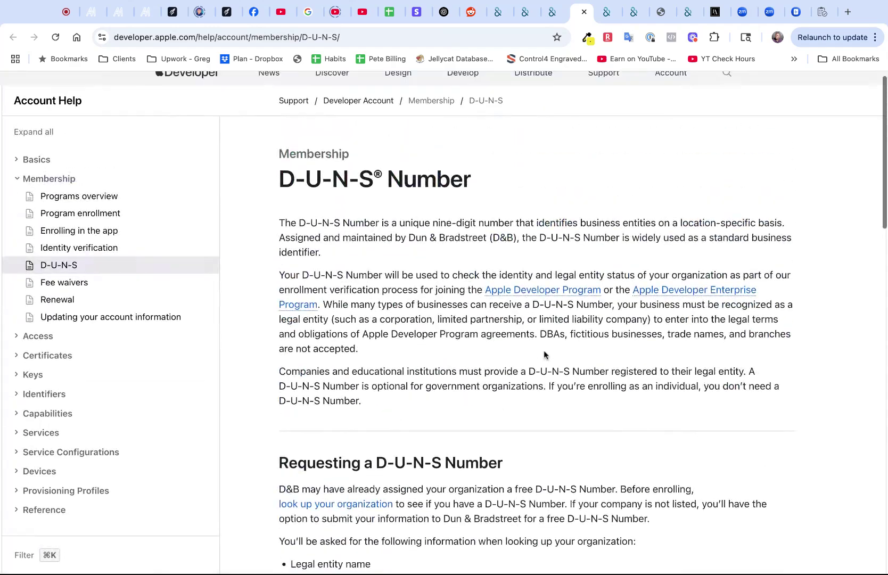
scroll(488, 357, up, 1)
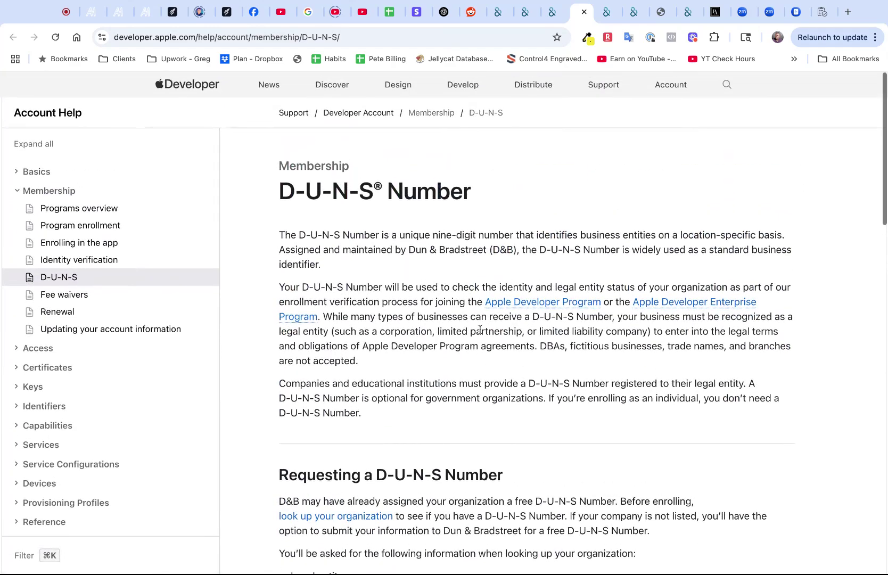
scroll(474, 331, down, 1)
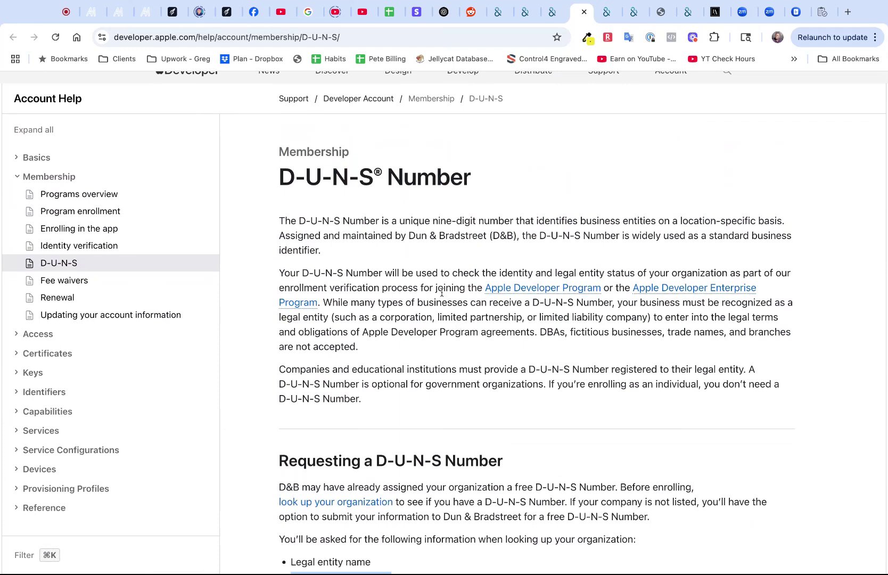
scroll(441, 293, up, 1)
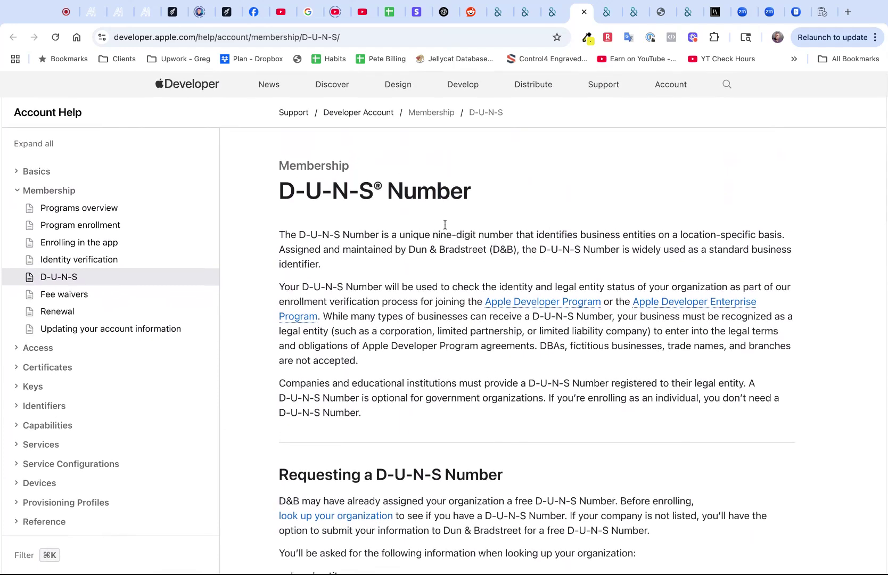
Back on D&B, start the U.S.-based business request and enter ZIP code 78665
click(552, 11)
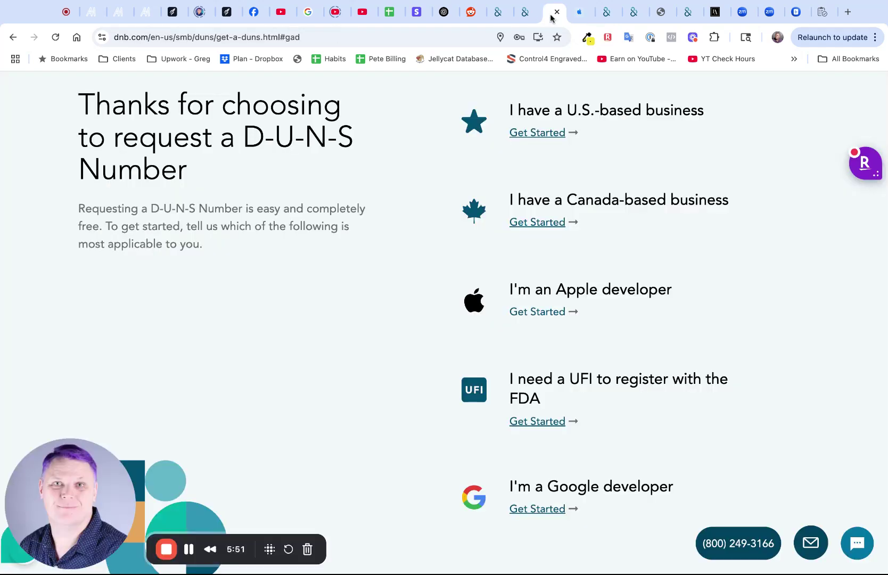
click(540, 134)
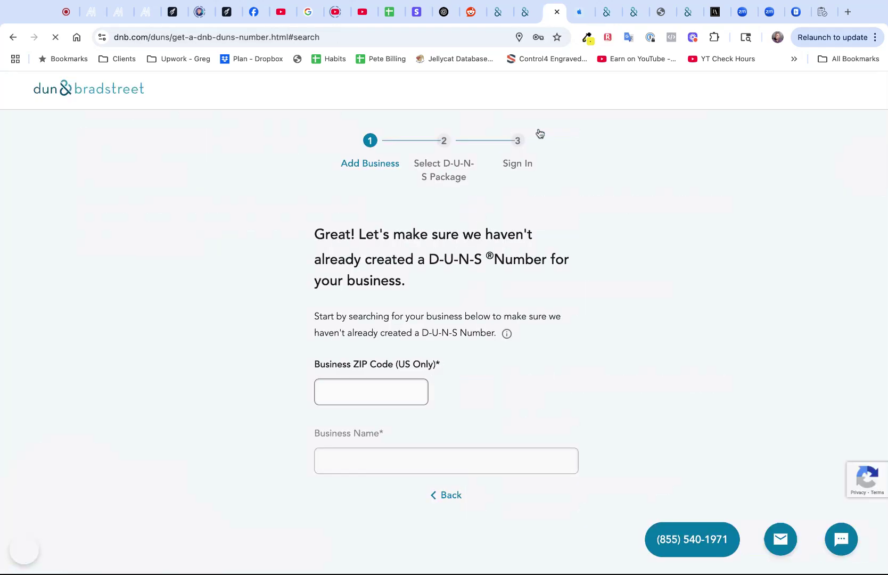
click(387, 396)
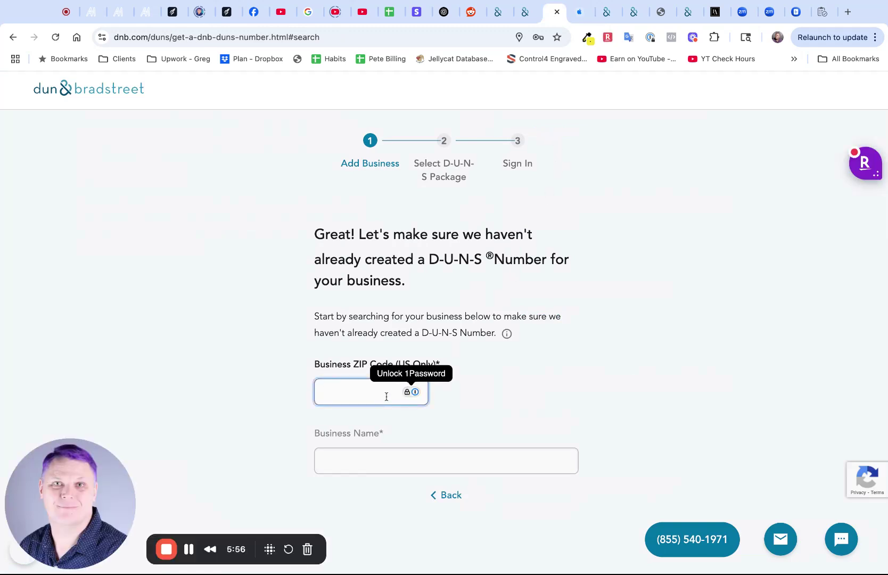
text(78665)
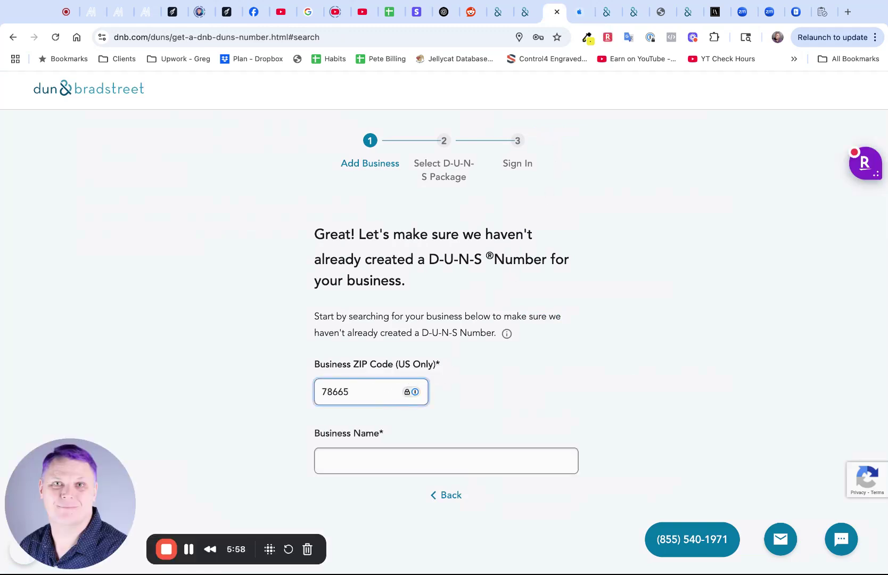
Enter SummersMade LLC as the business name and continue via 'I don't see my business'
click(433, 467)
text(P)
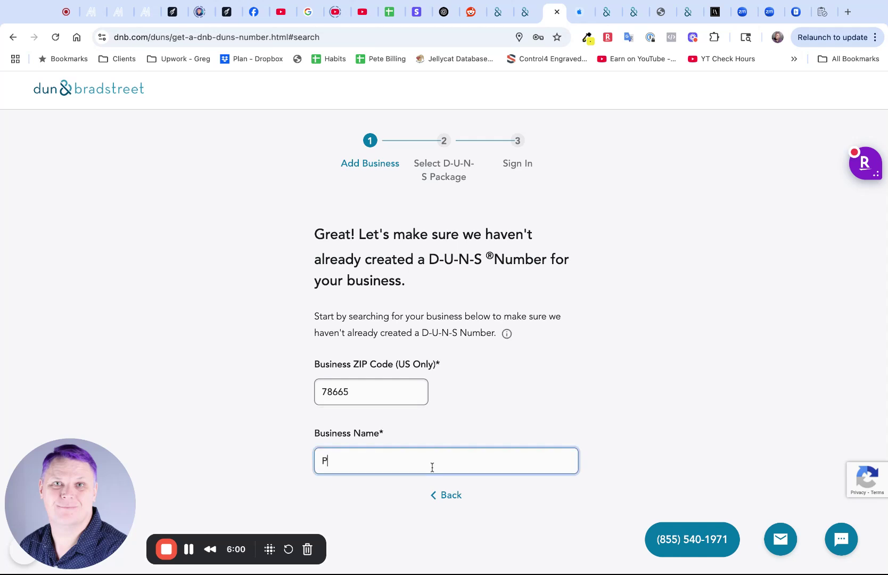
text(urple)
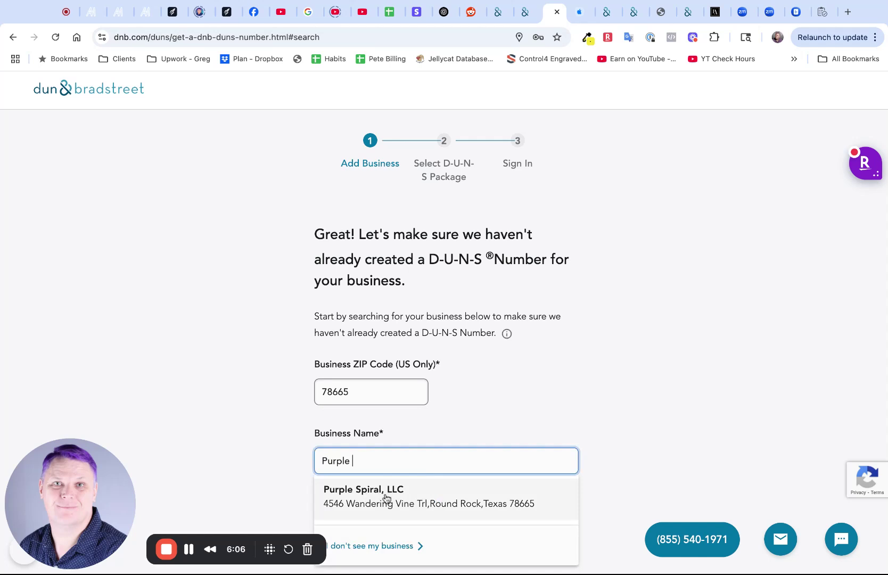
double_click(382, 462)
text(S)
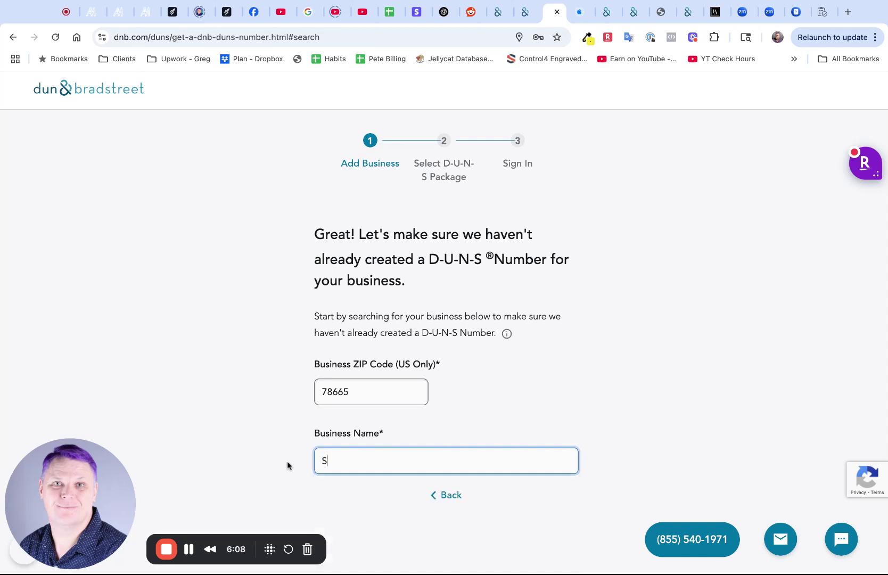
text(ummersMad)
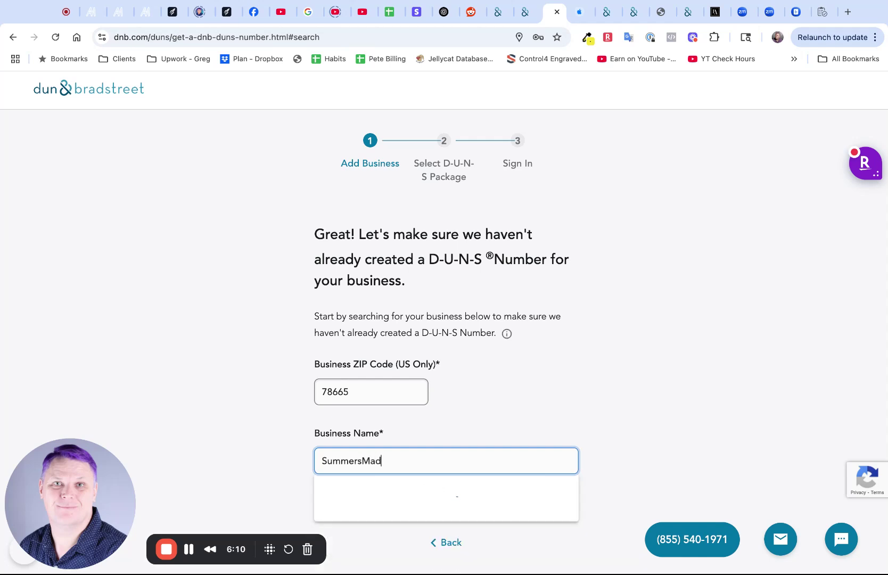
text(e LLC)
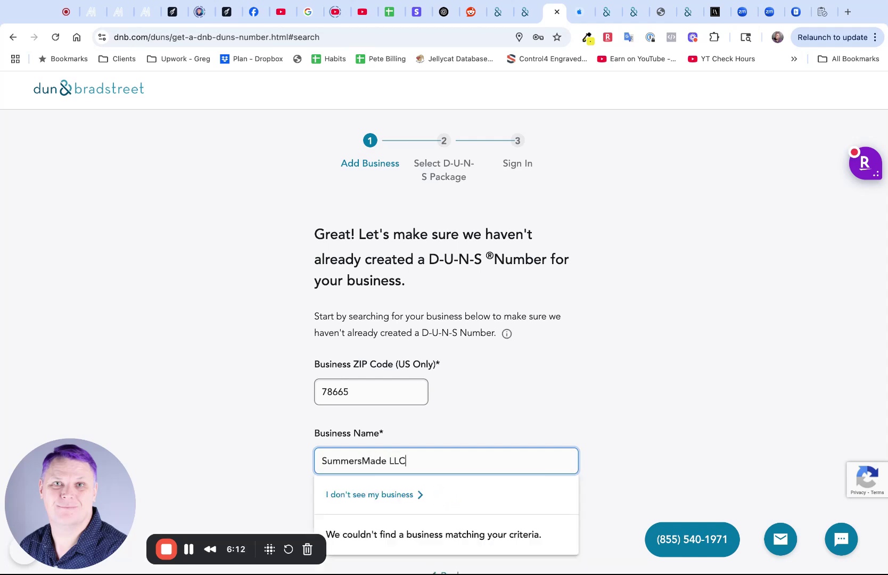
click(383, 496)
scroll(352, 398, down, 3)
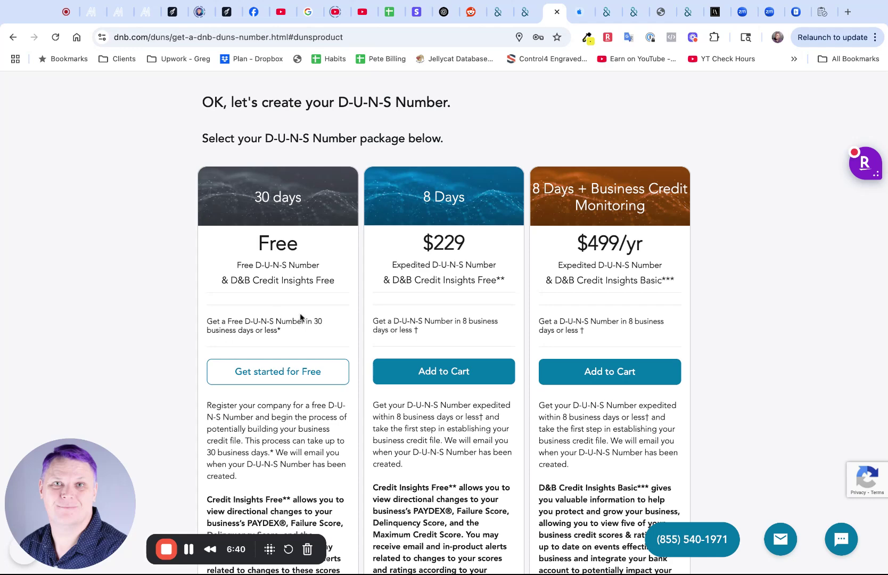
scroll(307, 317, down, 1)
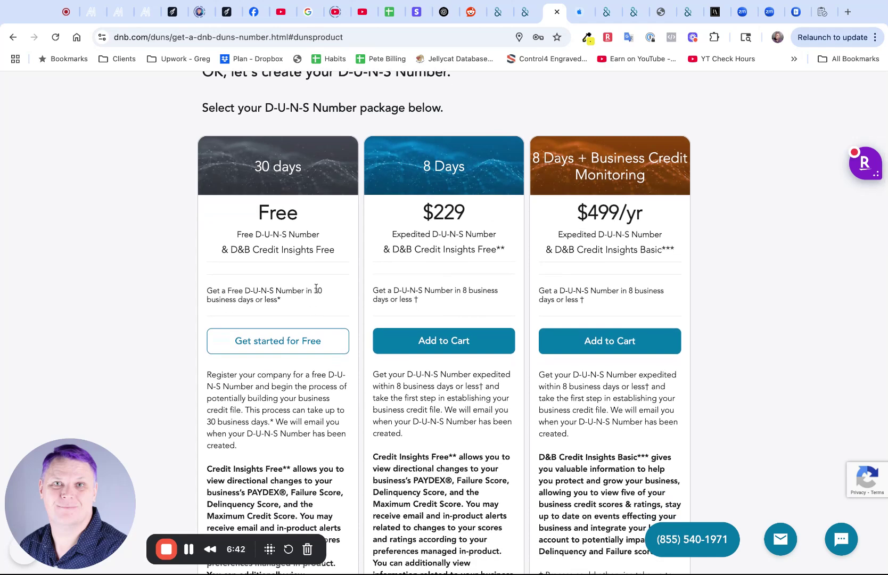